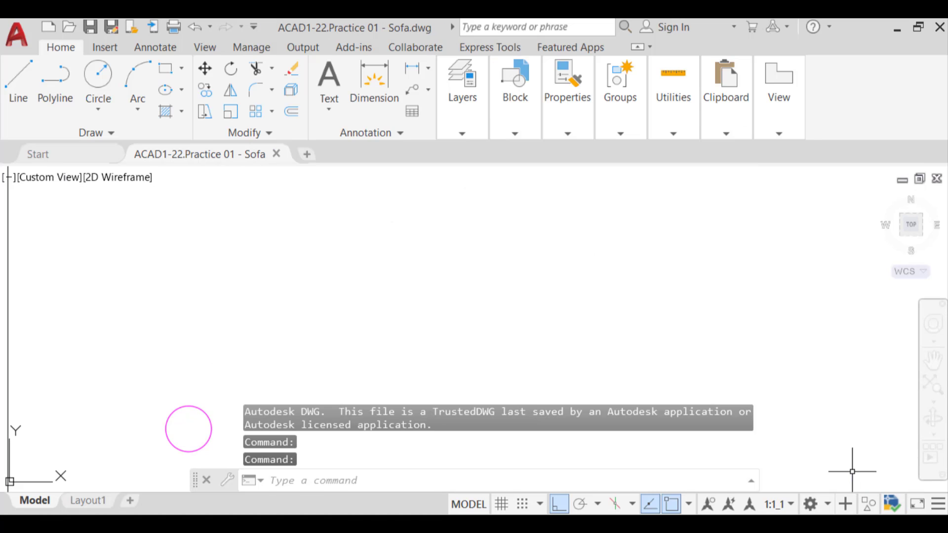
- Draw the sofa outline with LINE from the circle centre: 2000 right, 700 up, 2000 left, then close
click(22, 92)
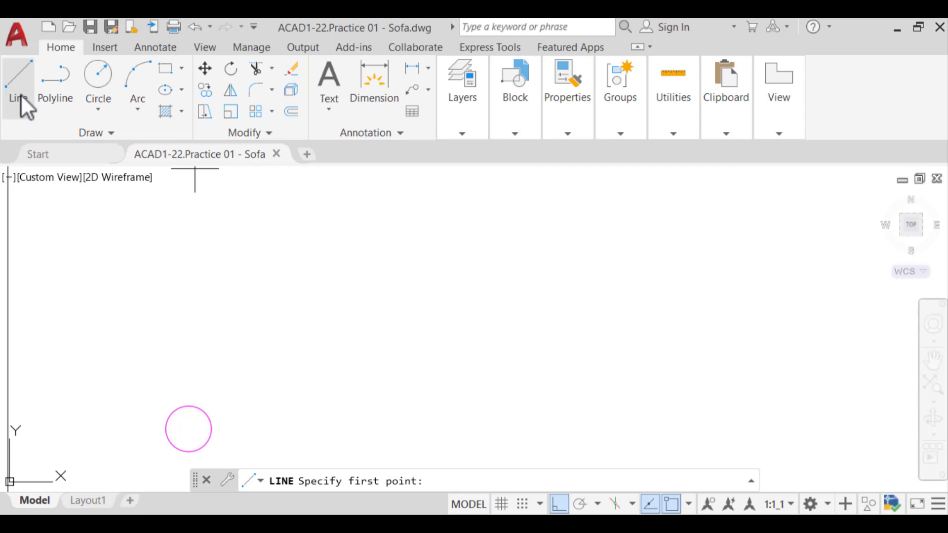
click(187, 427)
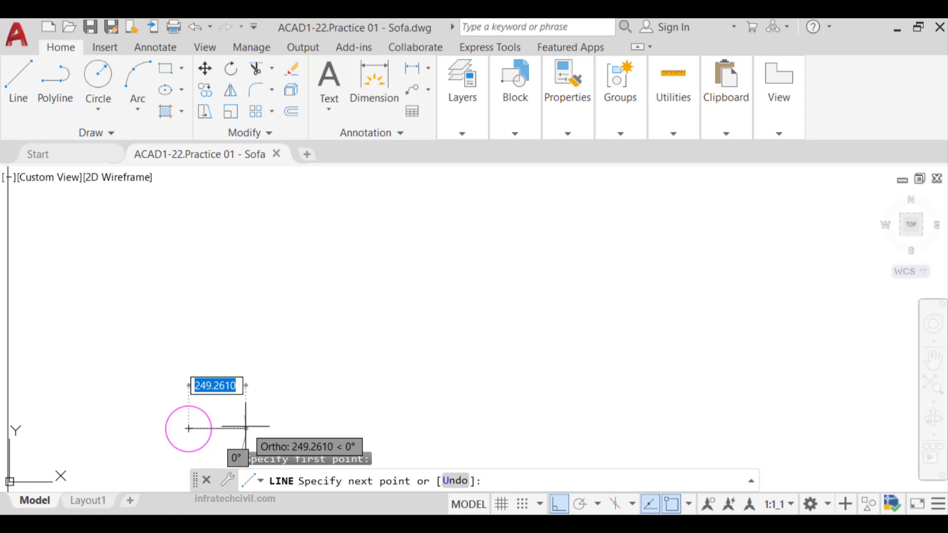
text(2000)
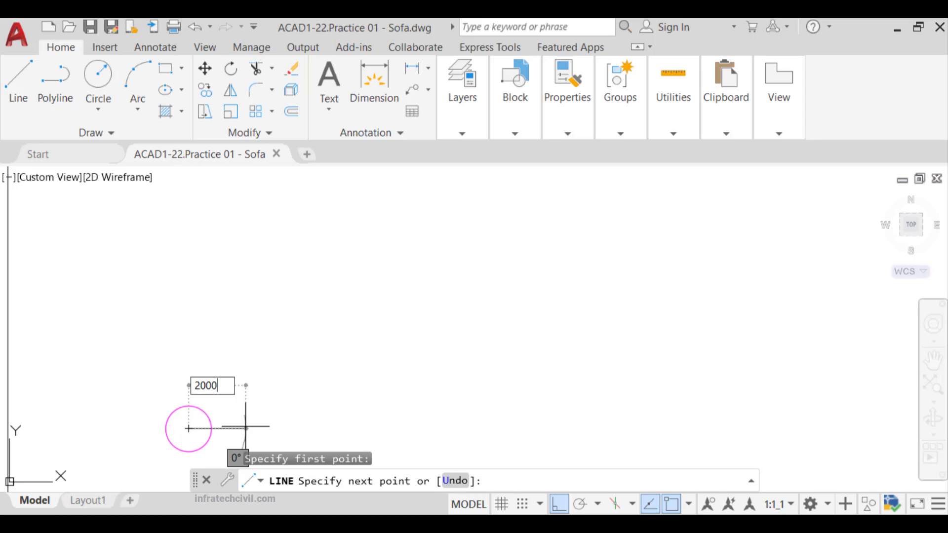
key(Return)
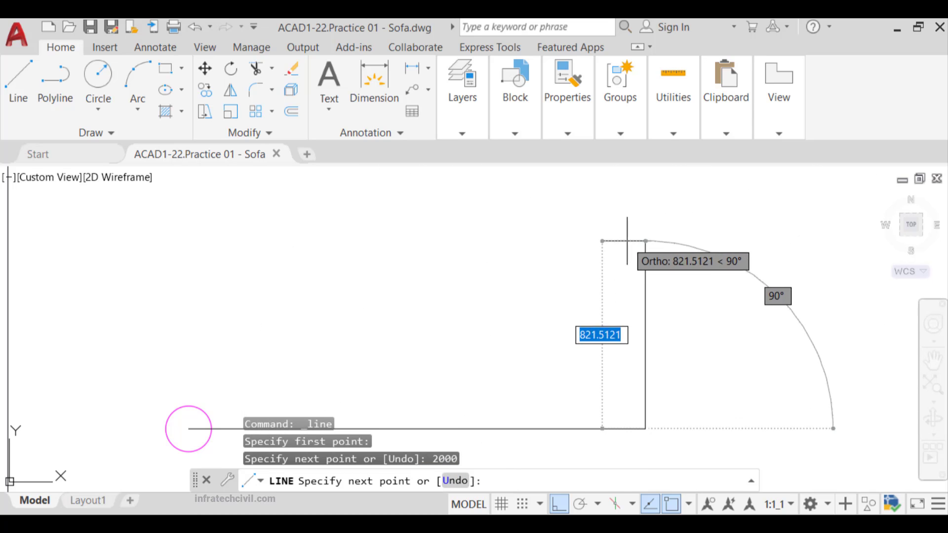
text(7)
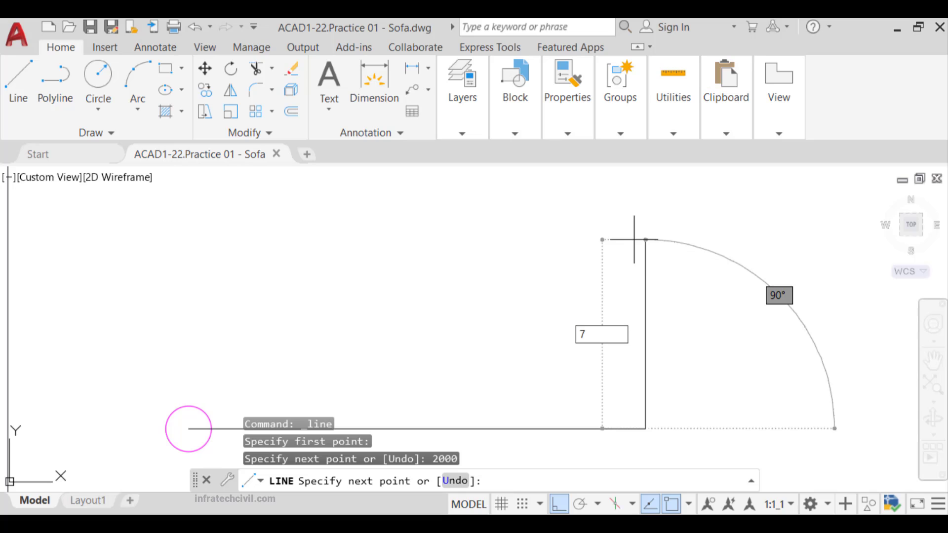
text(00)
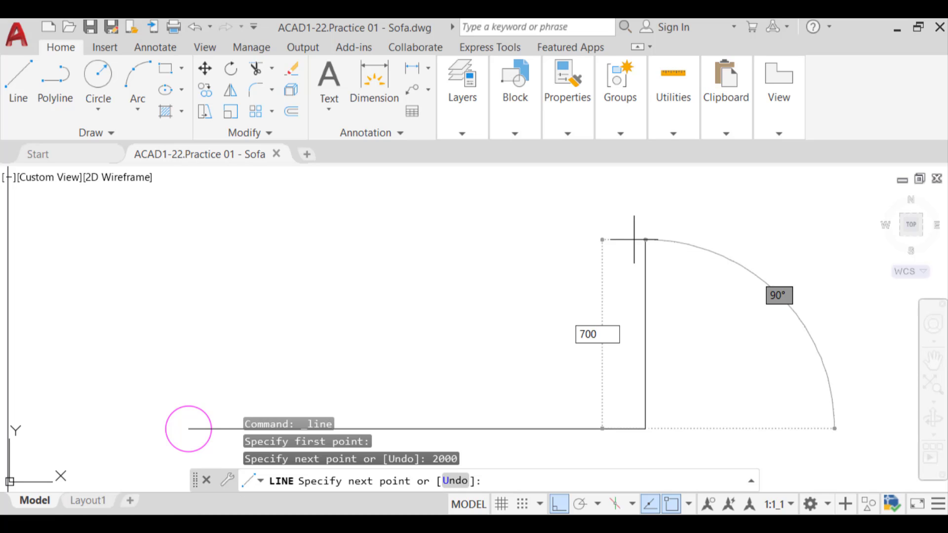
key(Return)
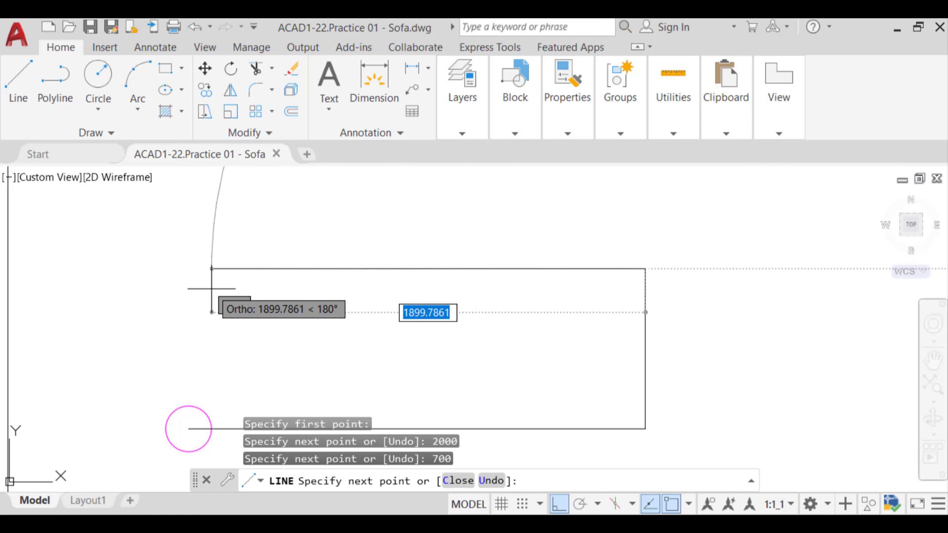
text(2000)
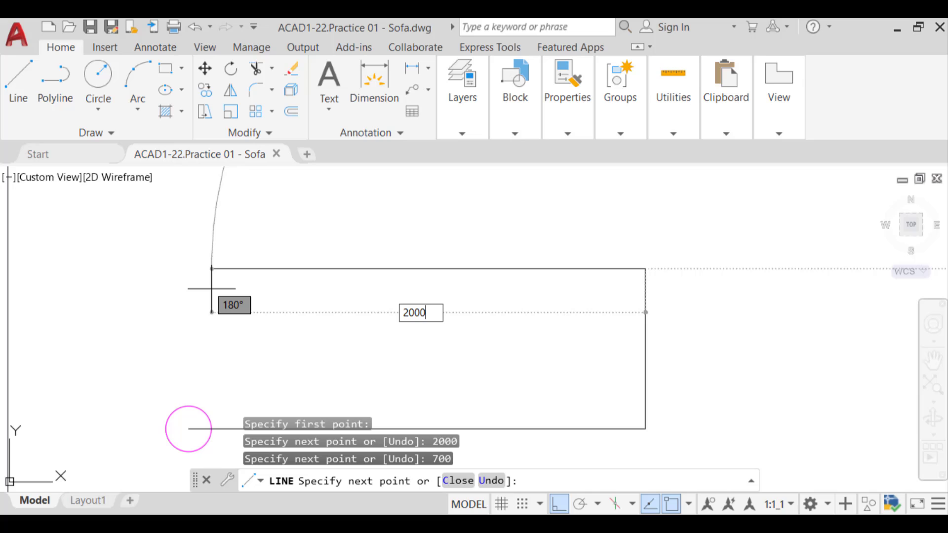
key(Return)
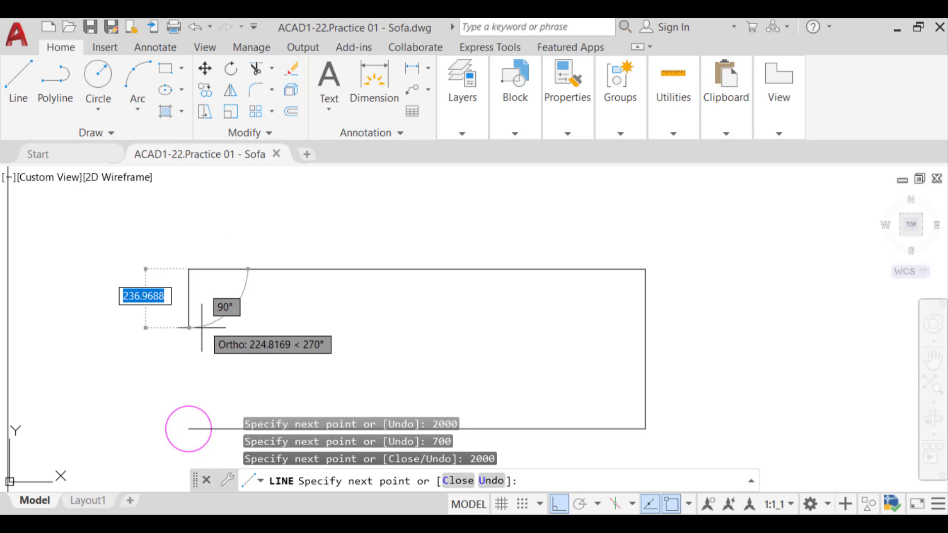
click(189, 428)
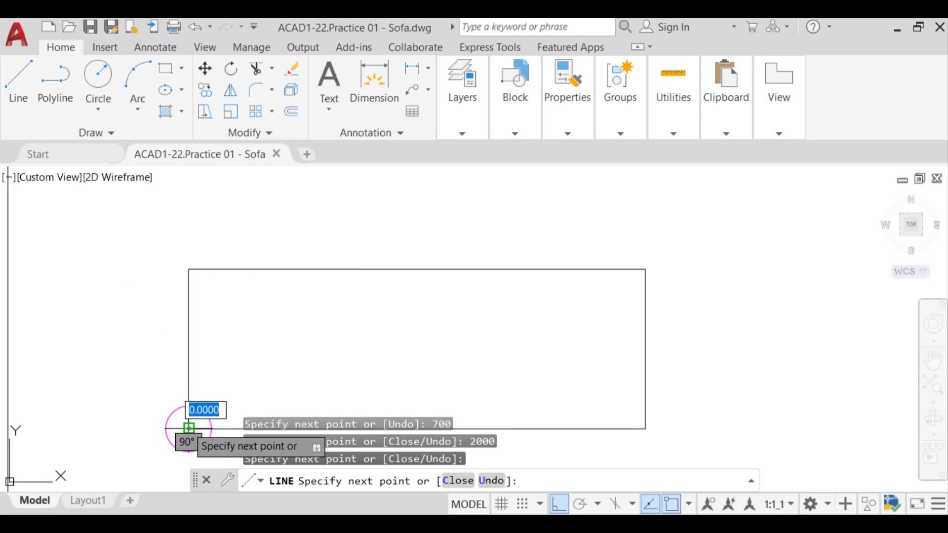
key(Escape)
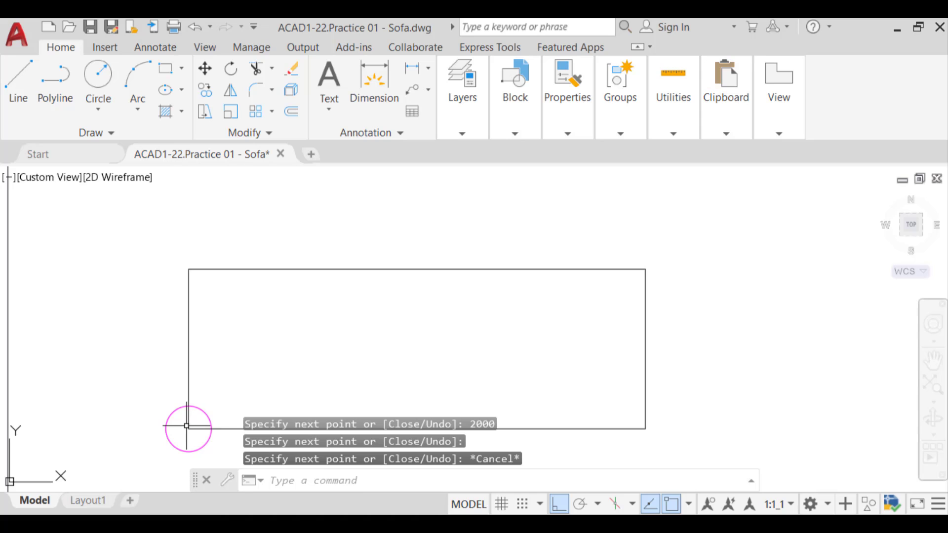
- Draw a 150 × 500 armrest rectangle anchored at the outline's lower-left corner
middle_drag(186, 426, 233, 381)
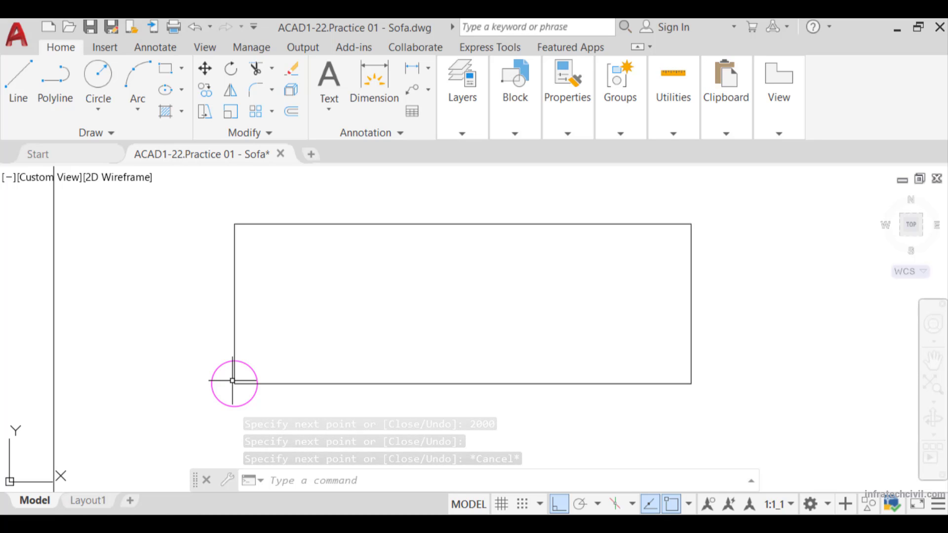
click(163, 69)
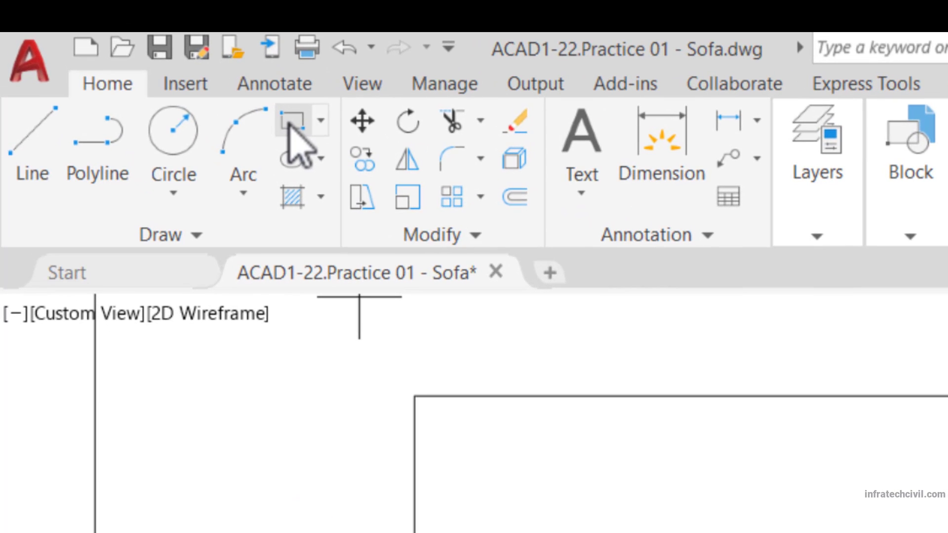
click(291, 122)
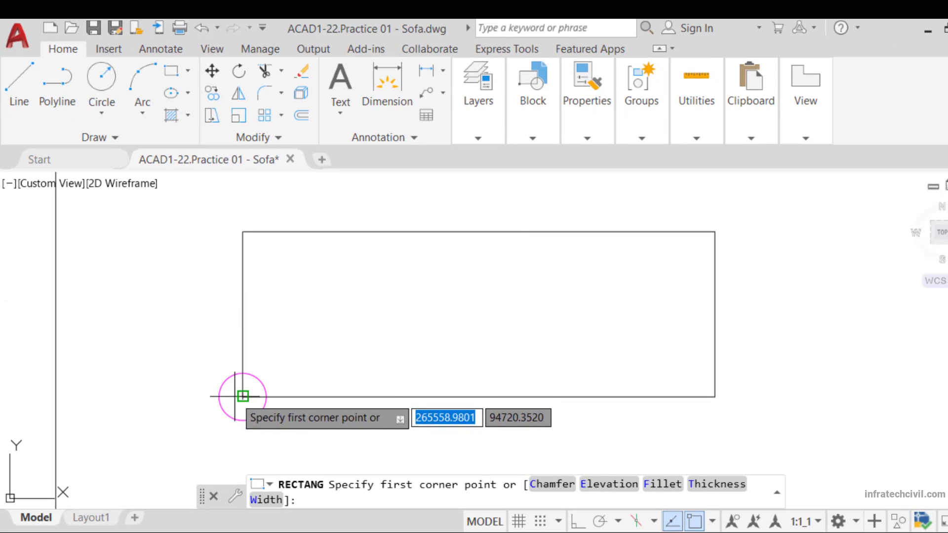
click(242, 397)
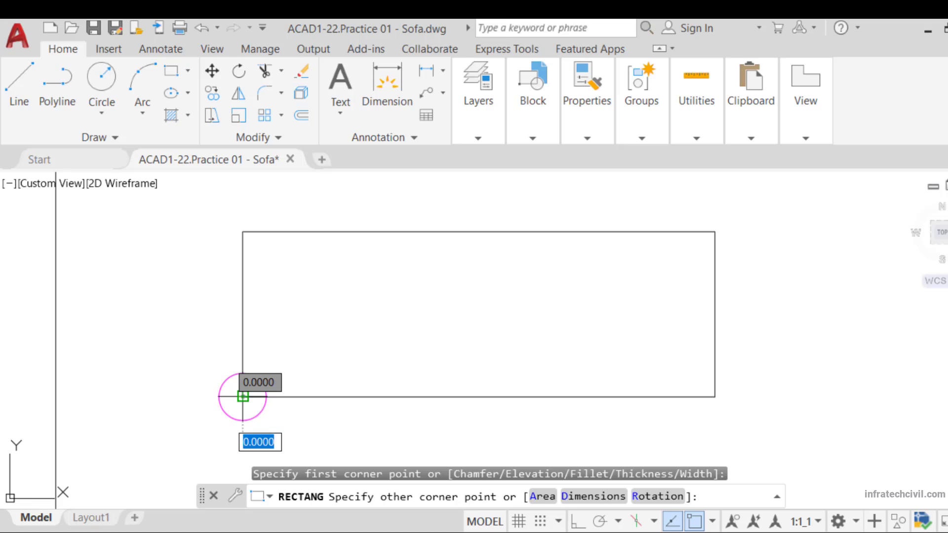
click(576, 497)
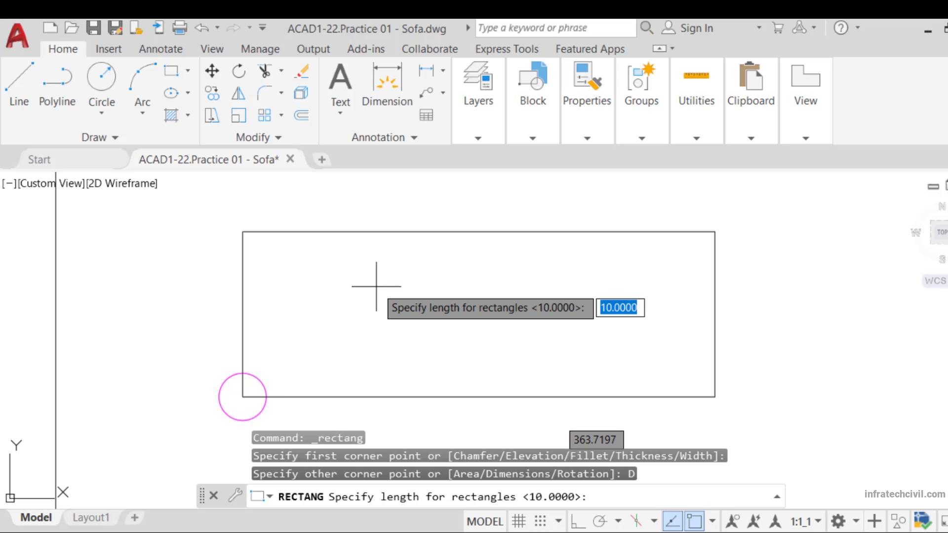
text(150)
key(Return)
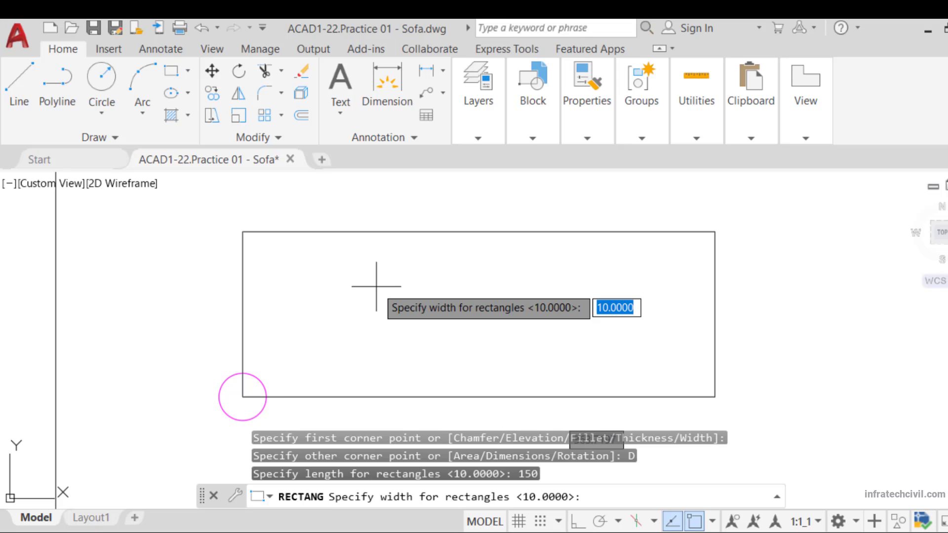
text(500)
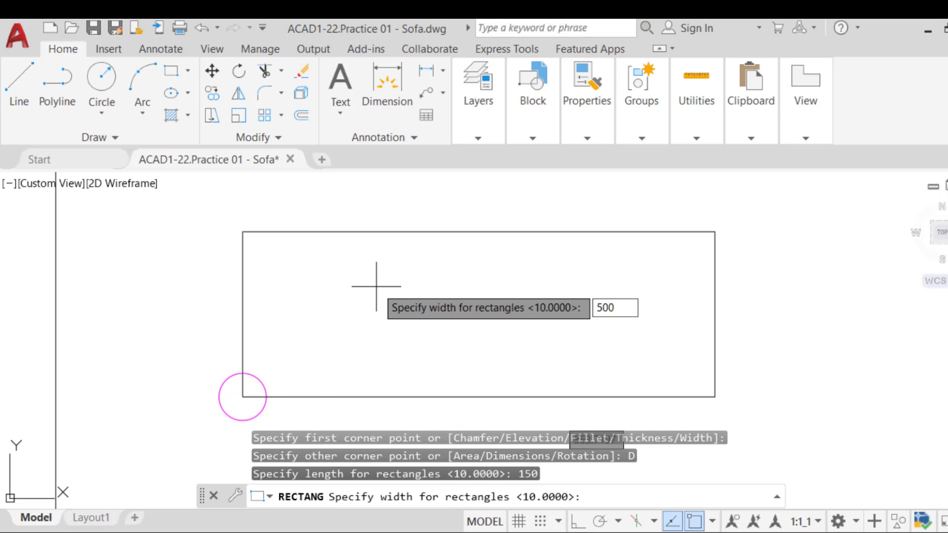
key(Return)
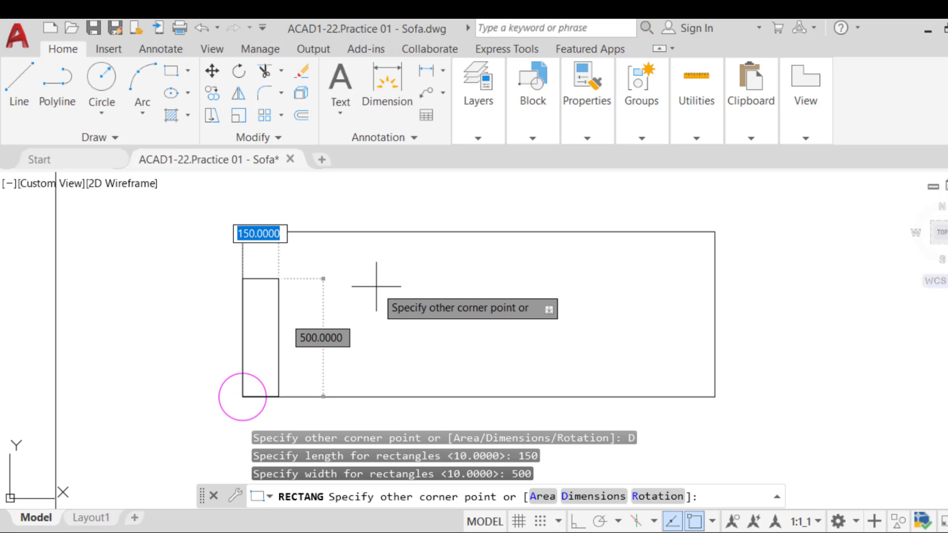
click(376, 286)
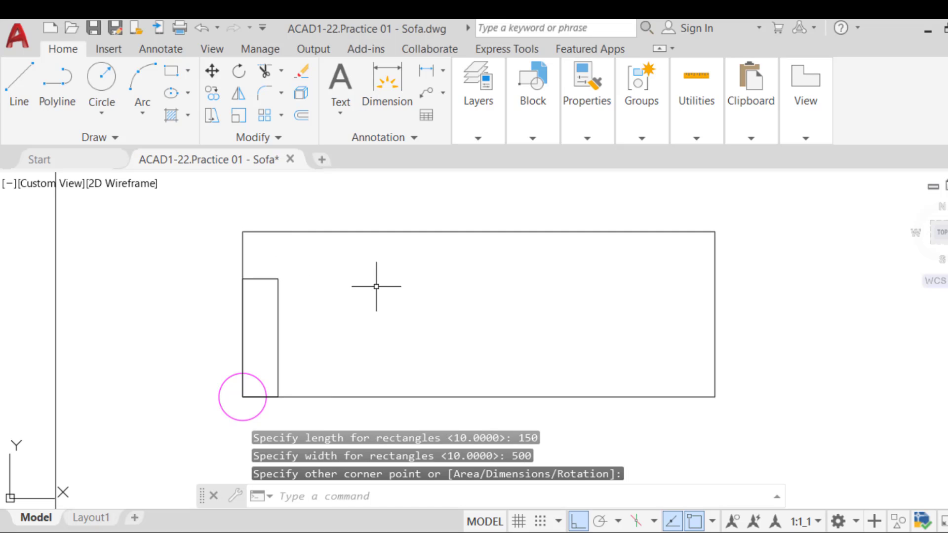
- Move the 150 × 500 armrest so its bottom-edge midpoint lands on the outline's lower-left endpoint
click(206, 73)
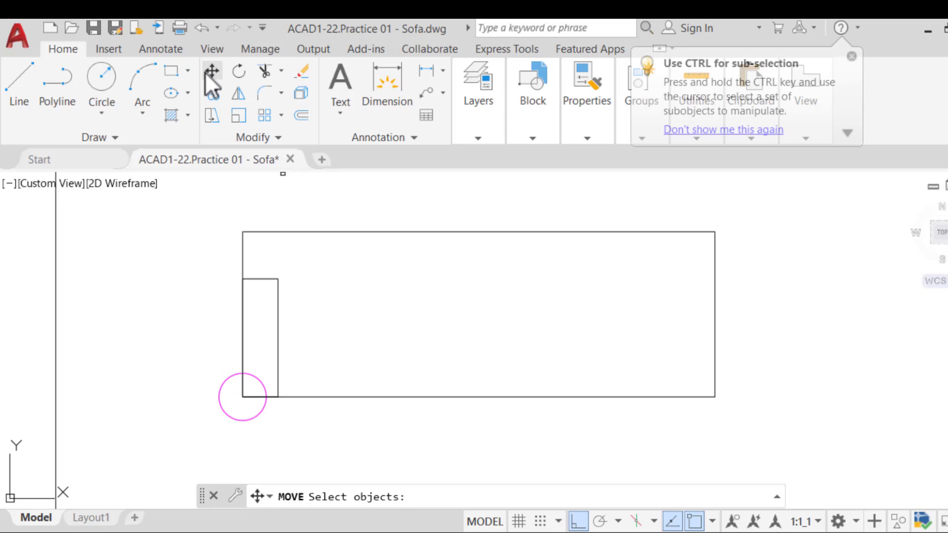
click(269, 280)
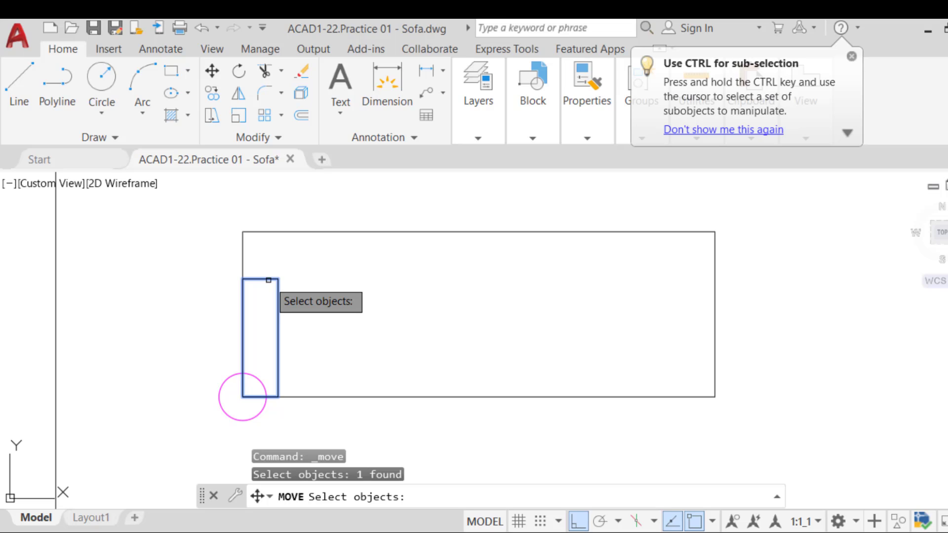
key(Return)
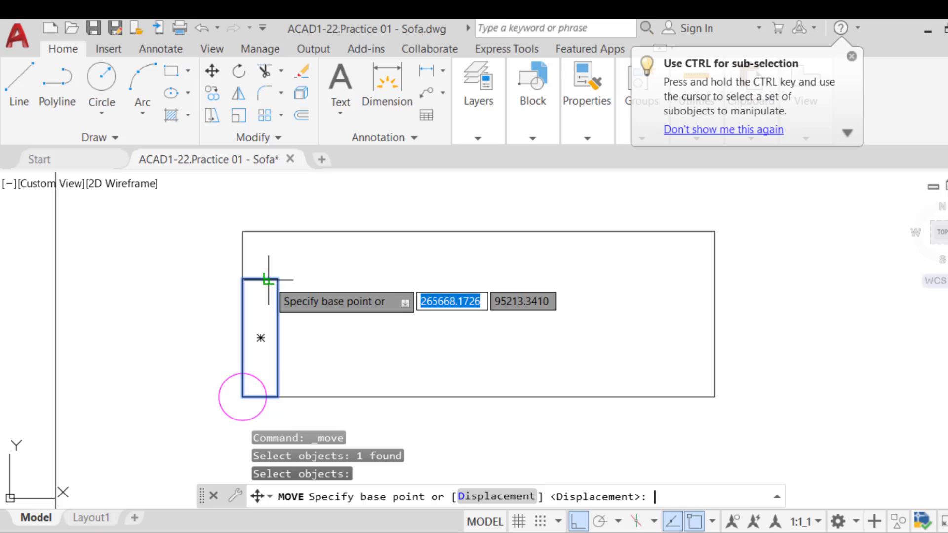
click(259, 396)
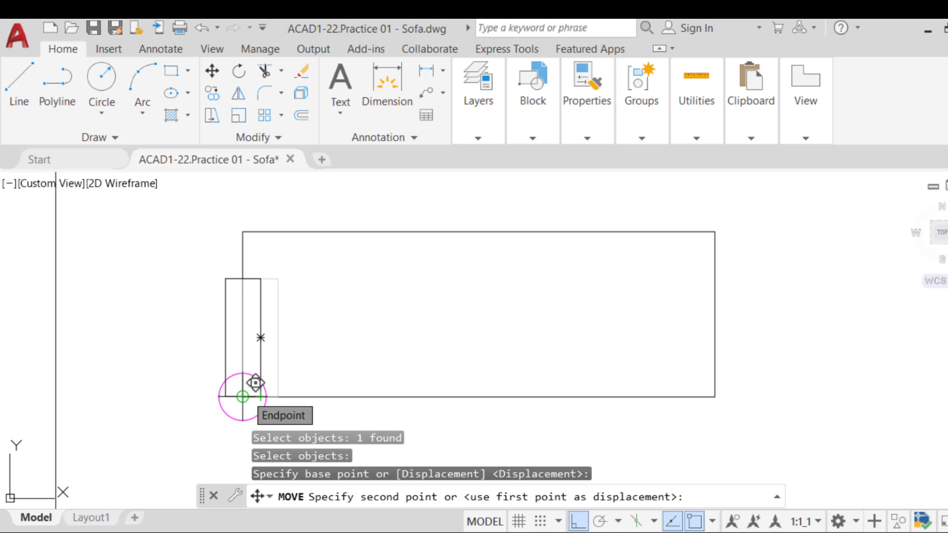
click(245, 395)
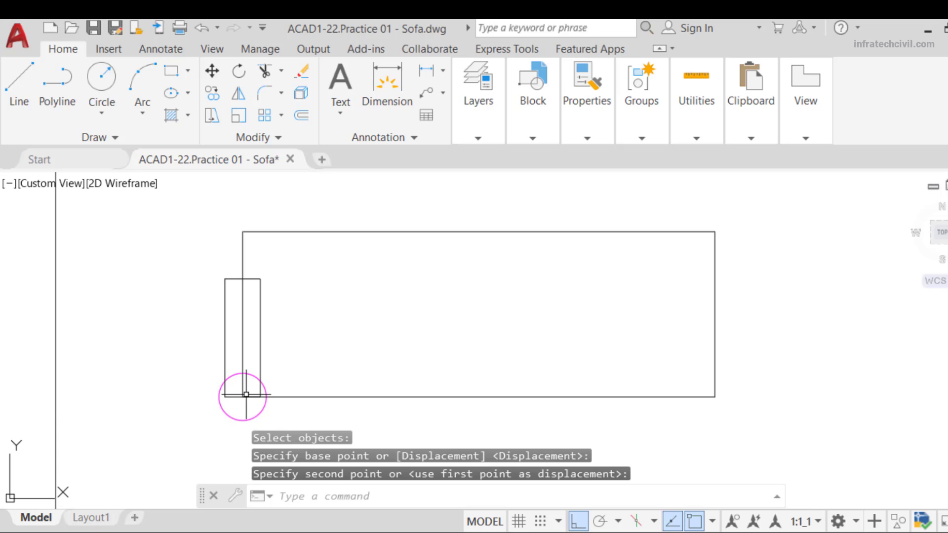
click(253, 278)
click(242, 278)
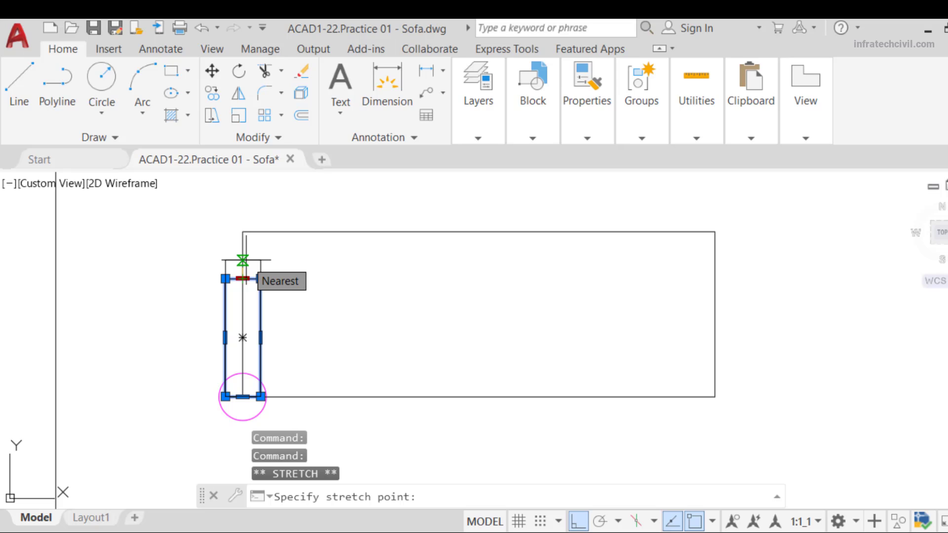
text(75)
key(Return)
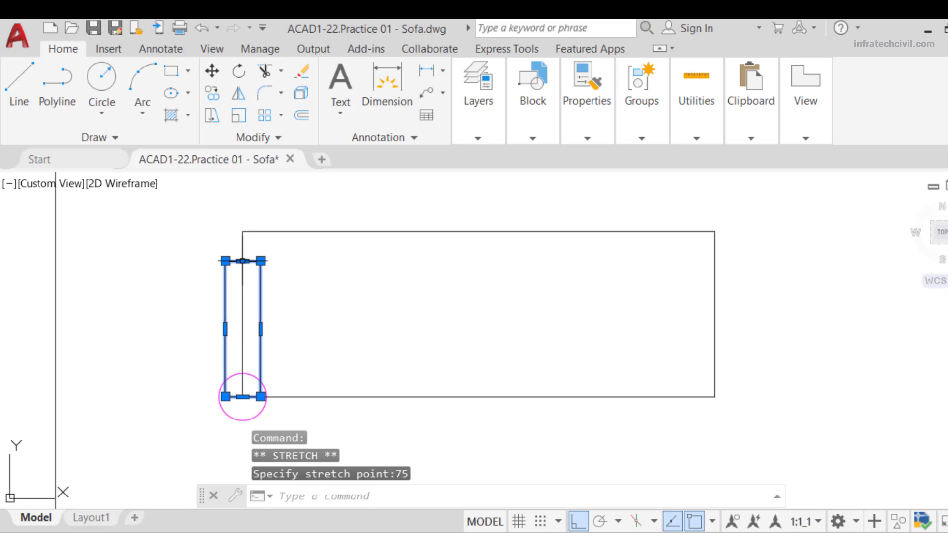
mouse_move(243, 261)
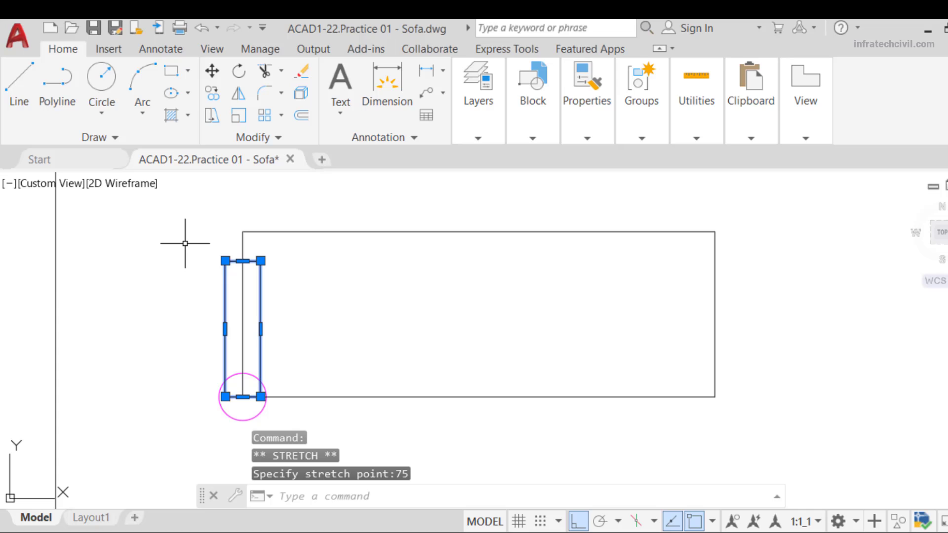
key(Escape)
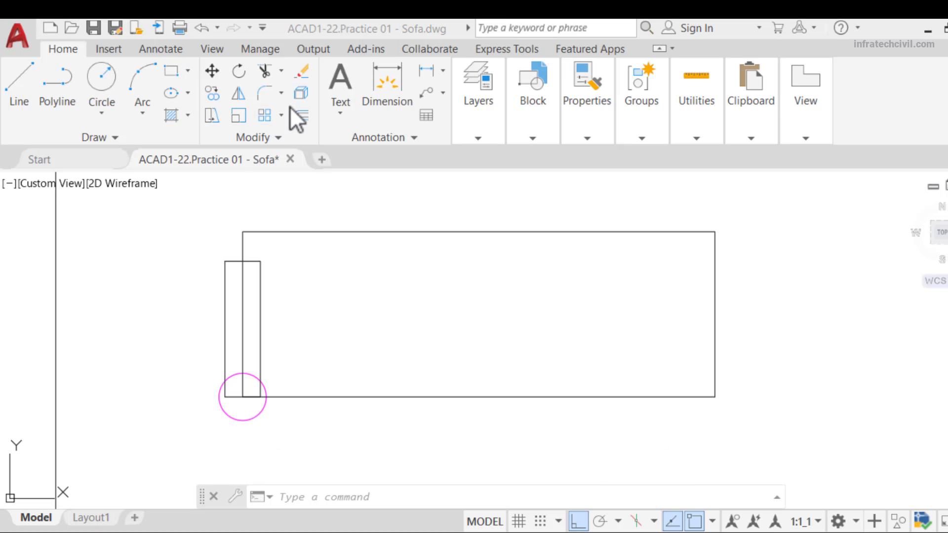
- Offset the sofa's bottom edge 200 upward to create the seat line
click(300, 114)
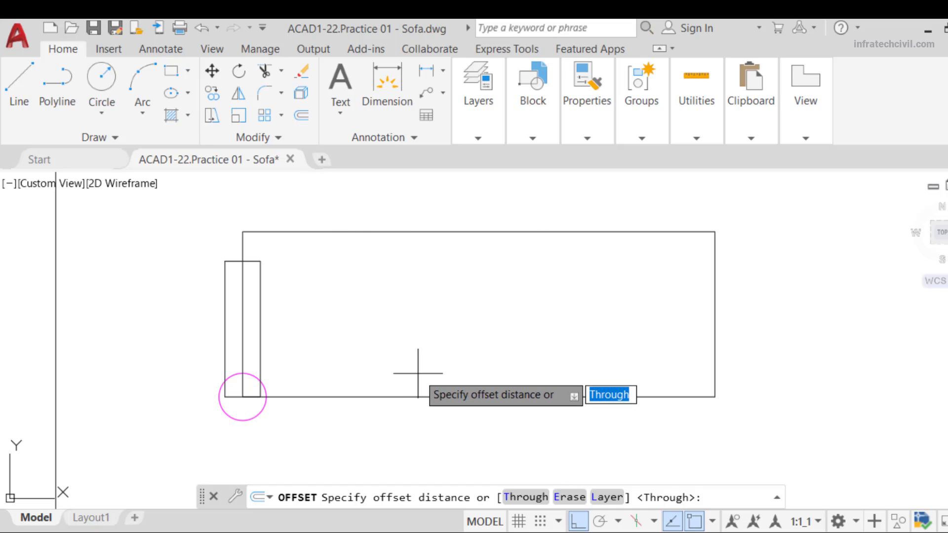
text(200)
key(Return)
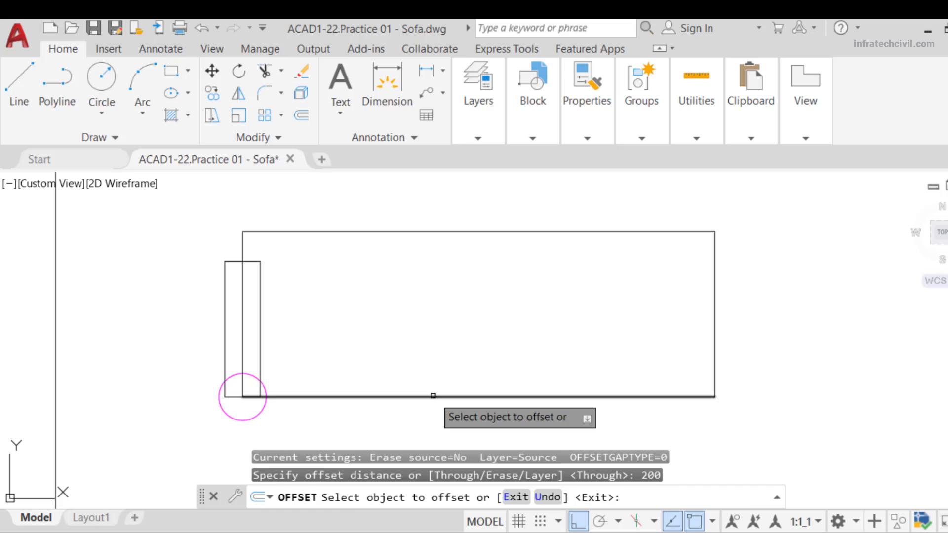
click(434, 396)
click(439, 349)
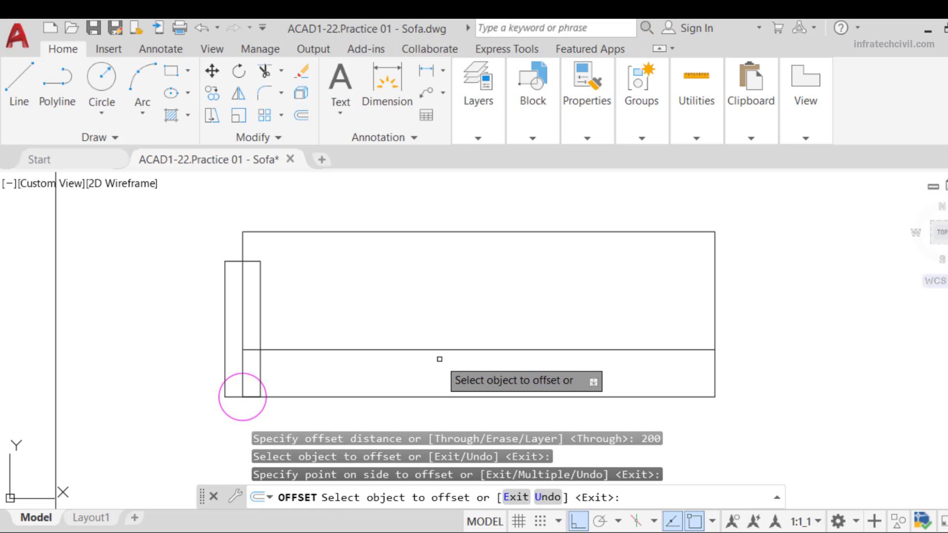
key(Escape)
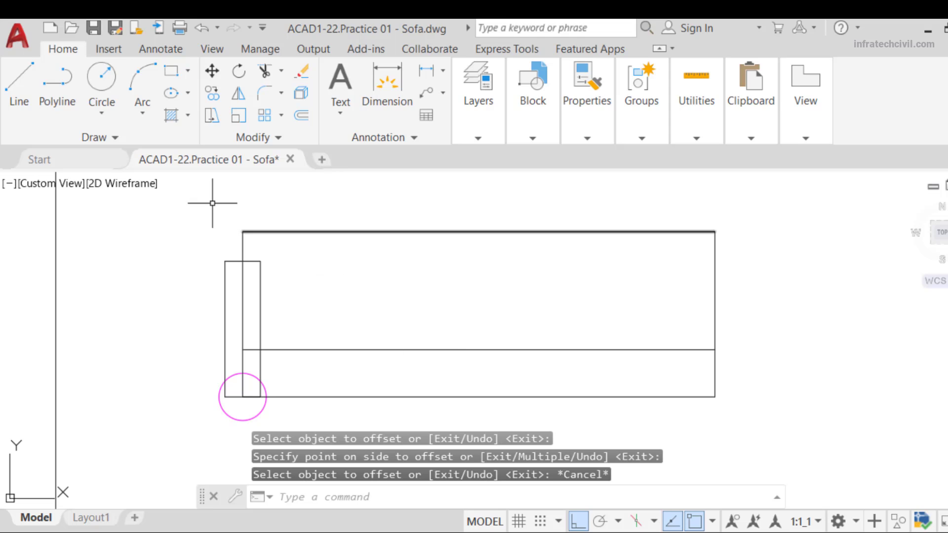
- Draw a diagonal line from the armrest's bottom-left corner to the seat line's end at the arm
click(20, 88)
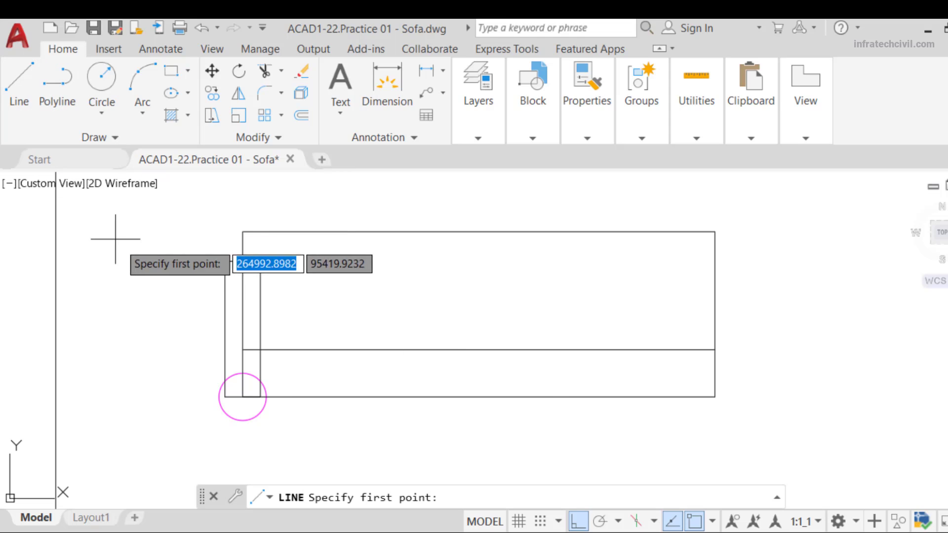
click(225, 396)
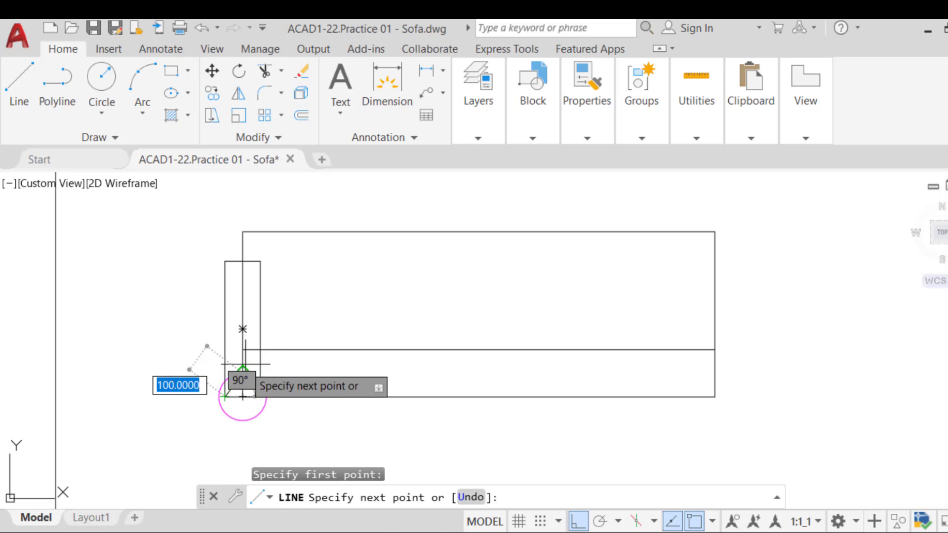
click(261, 349)
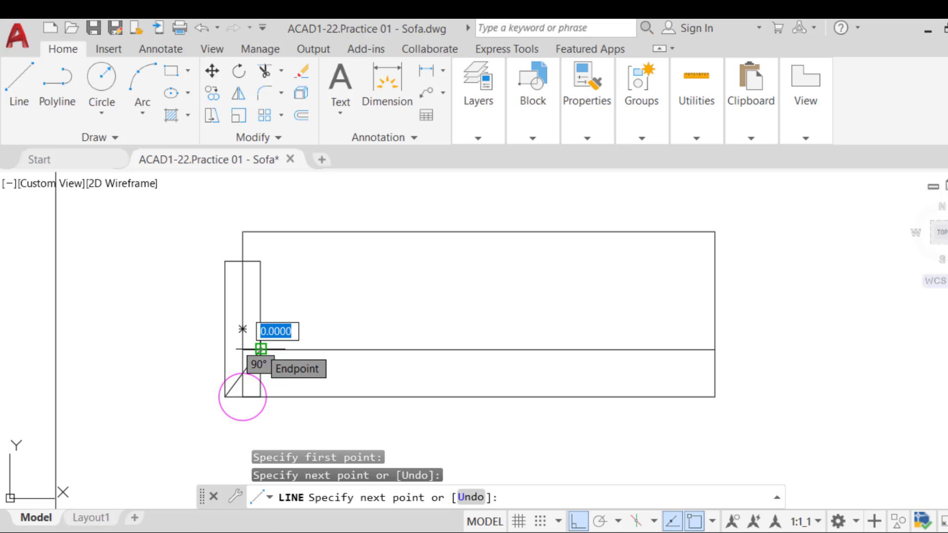
key(Escape)
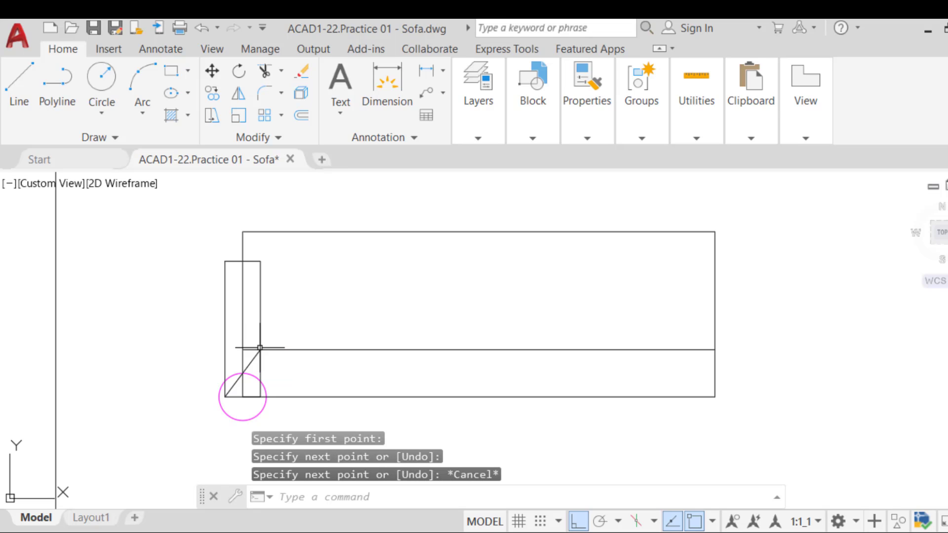
click(262, 70)
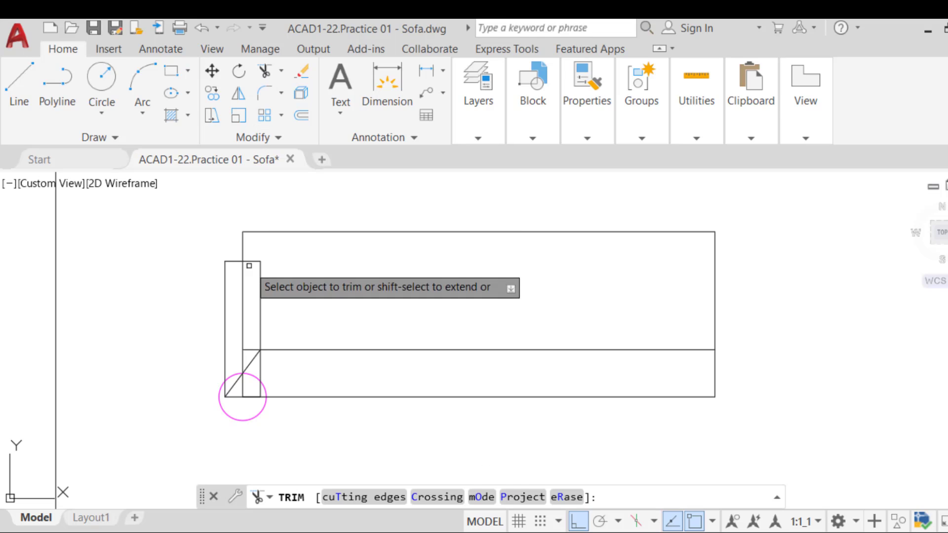
- Trim the diagonal's lower tip, the left edge and short pieces inside the armrest
click(231, 387)
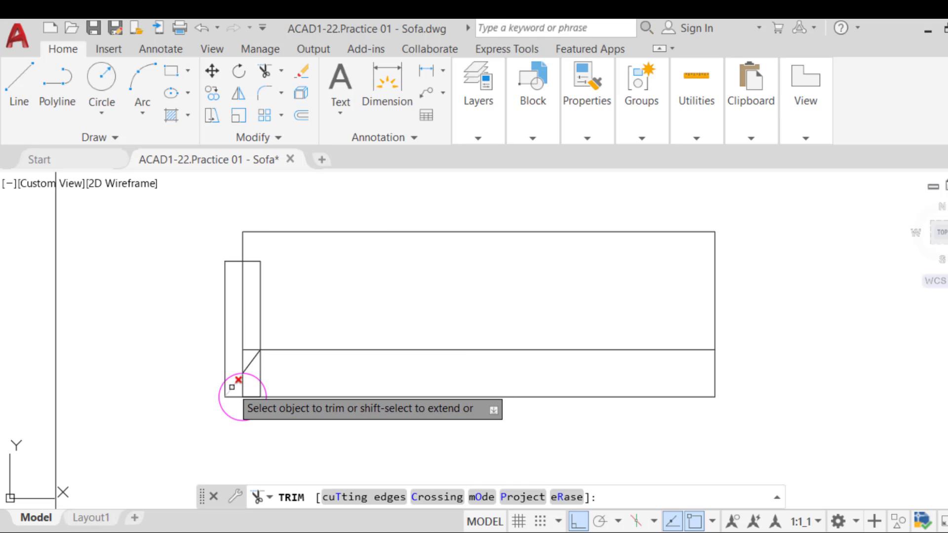
click(232, 387)
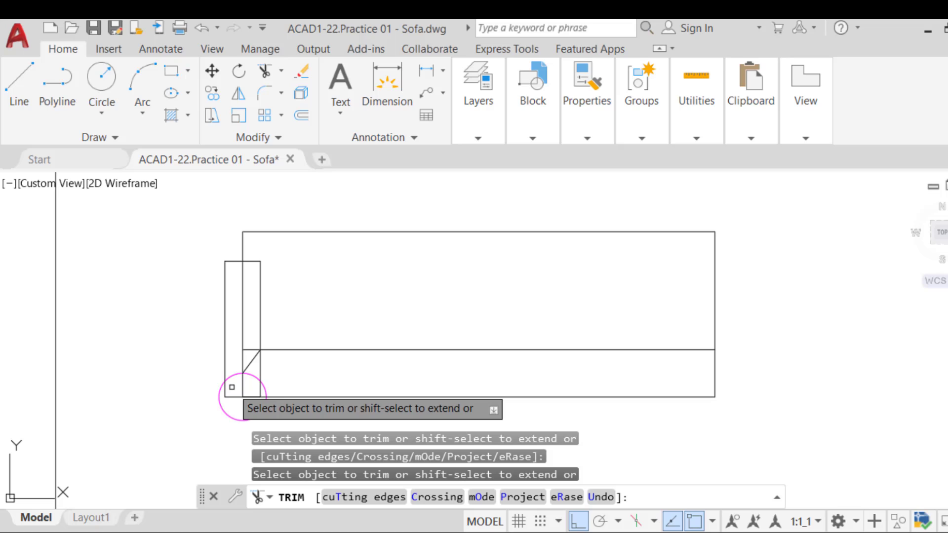
click(243, 355)
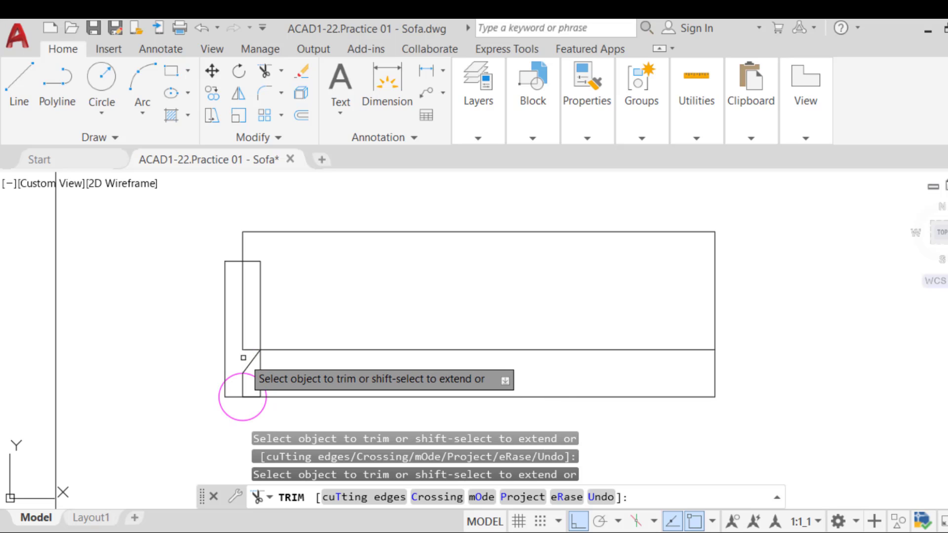
click(245, 320)
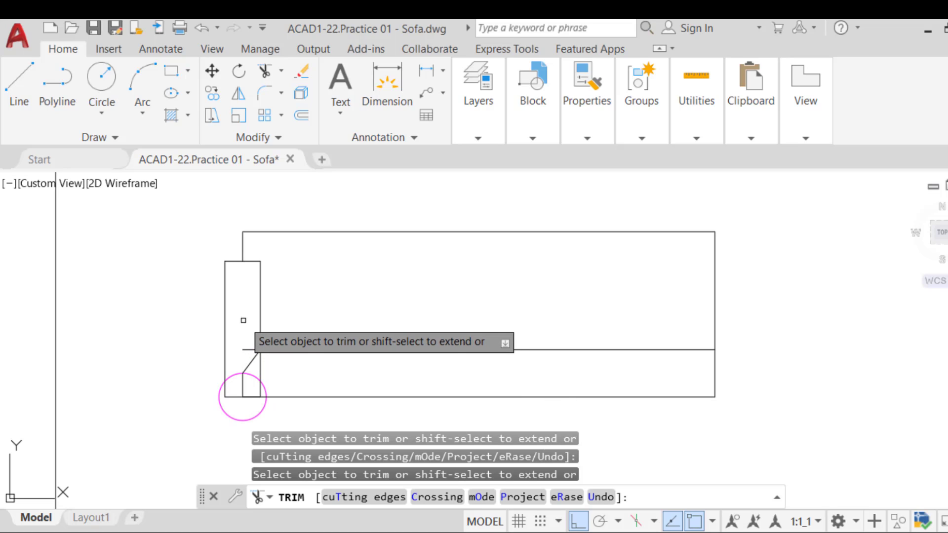
click(252, 348)
click(260, 366)
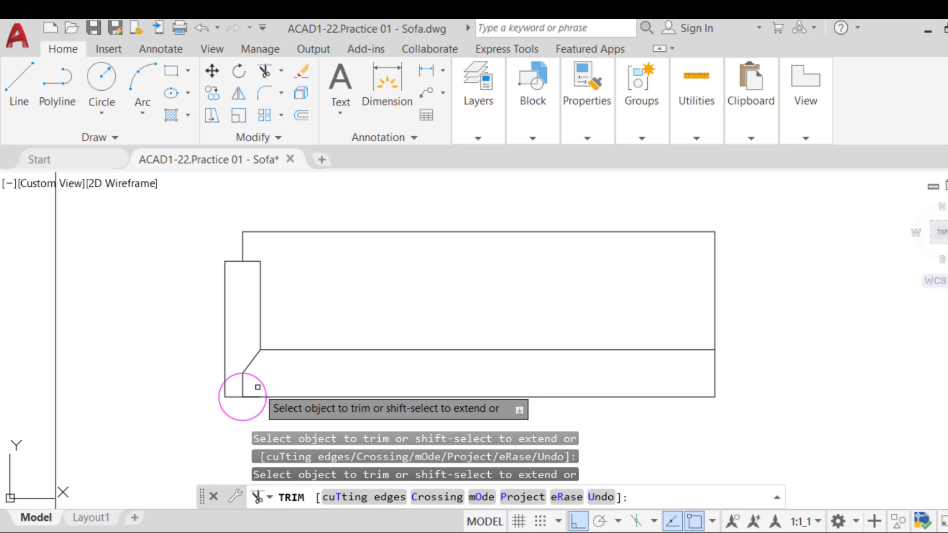
key(Escape)
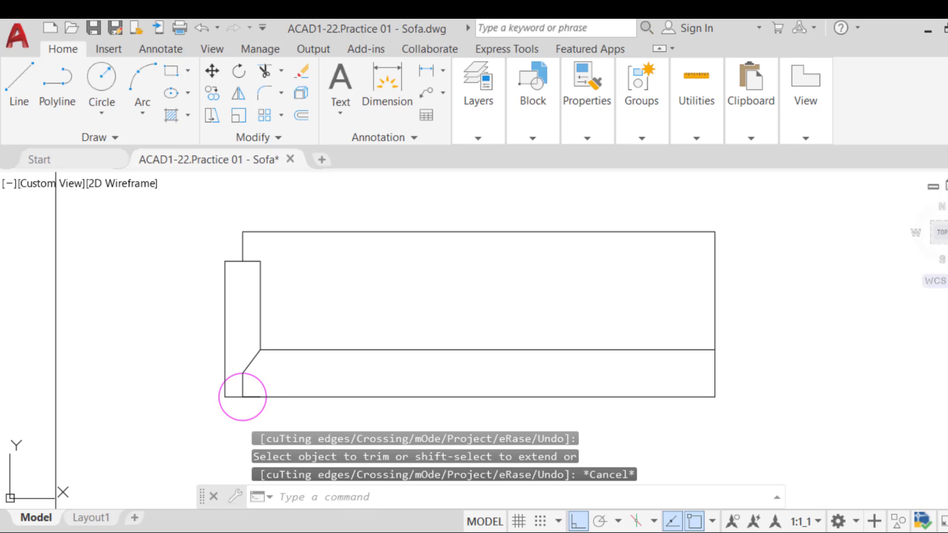
- Explode the armrest rectangle and trim the leftover piece at the sofa's bottom-left corner
click(250, 397)
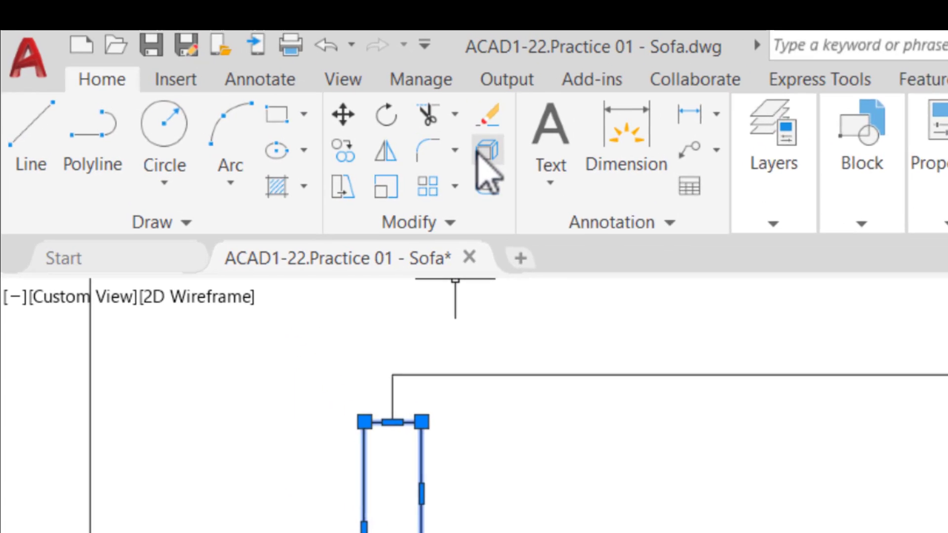
click(296, 94)
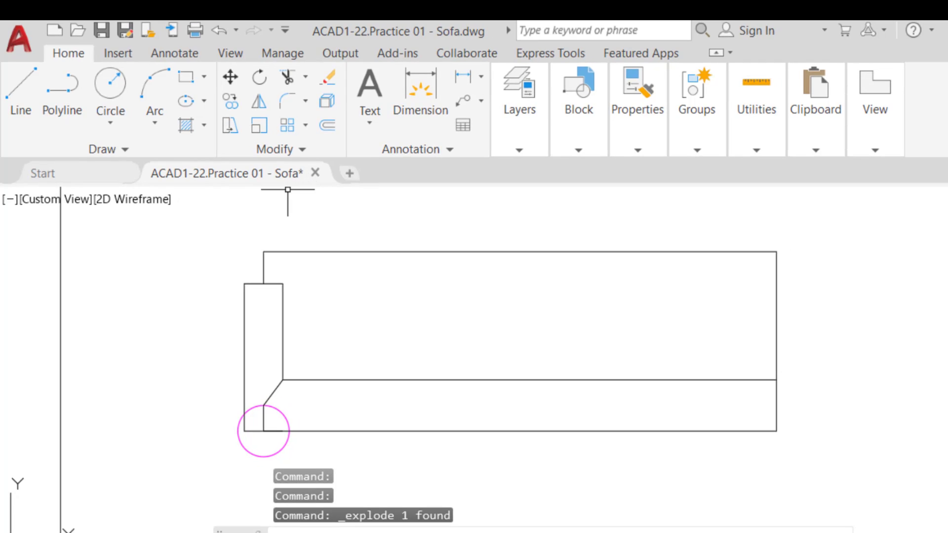
click(286, 78)
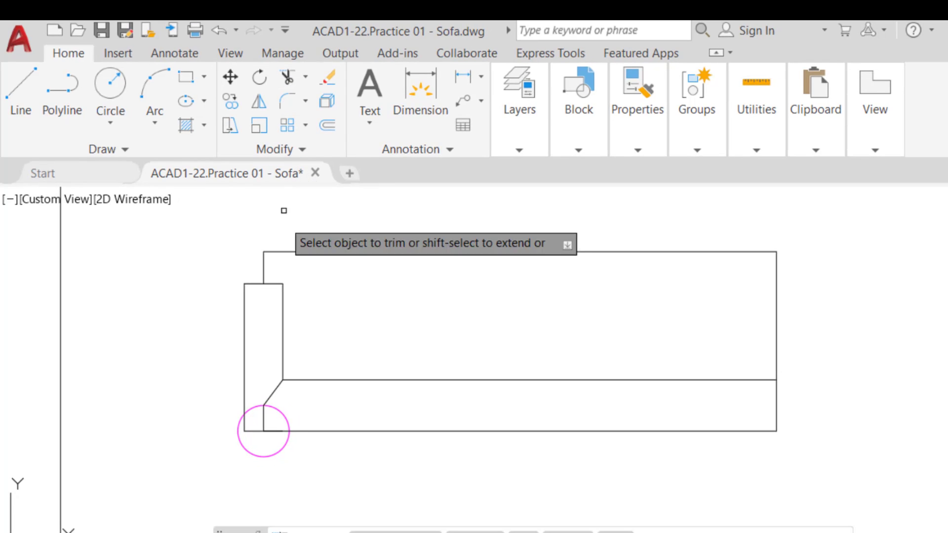
click(271, 433)
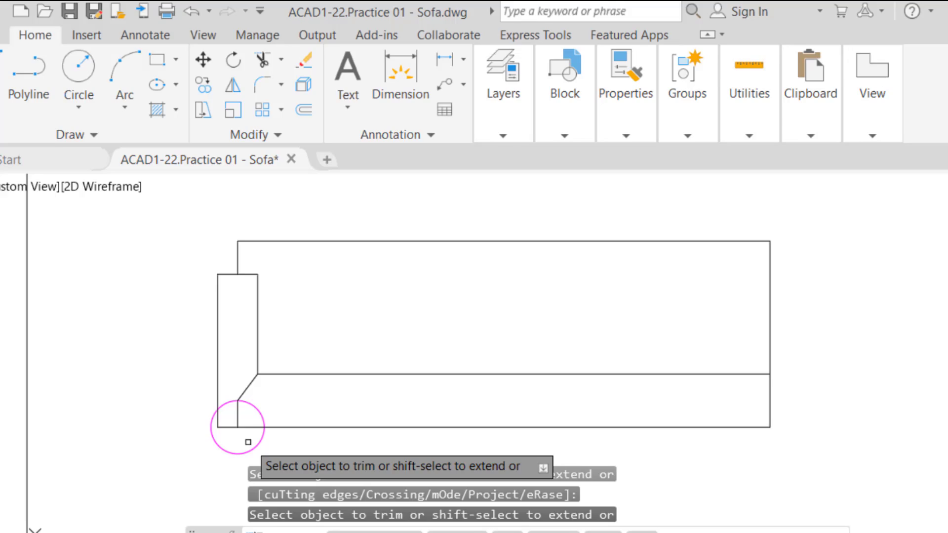
key(Escape)
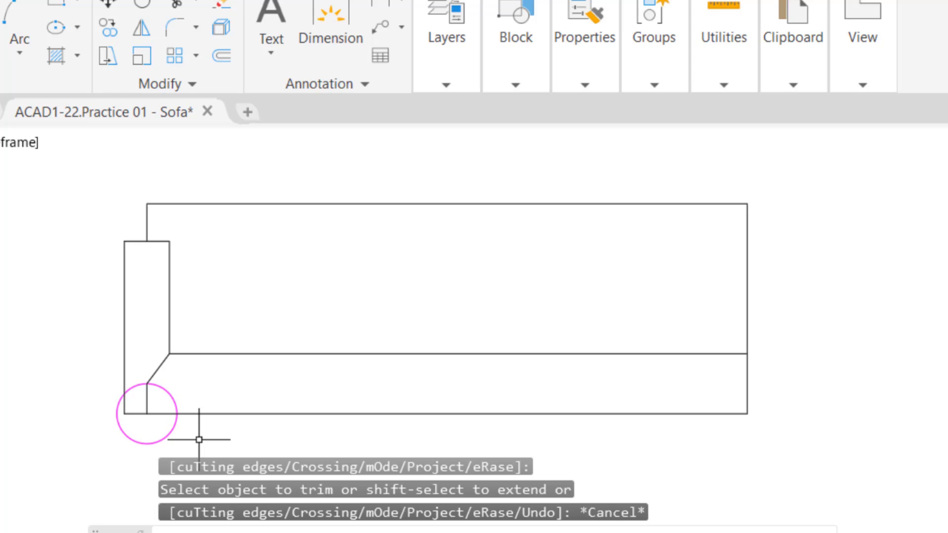
- Draw a vertical divider from the top edge's midpoint down to the bottom edge
click(32, 53)
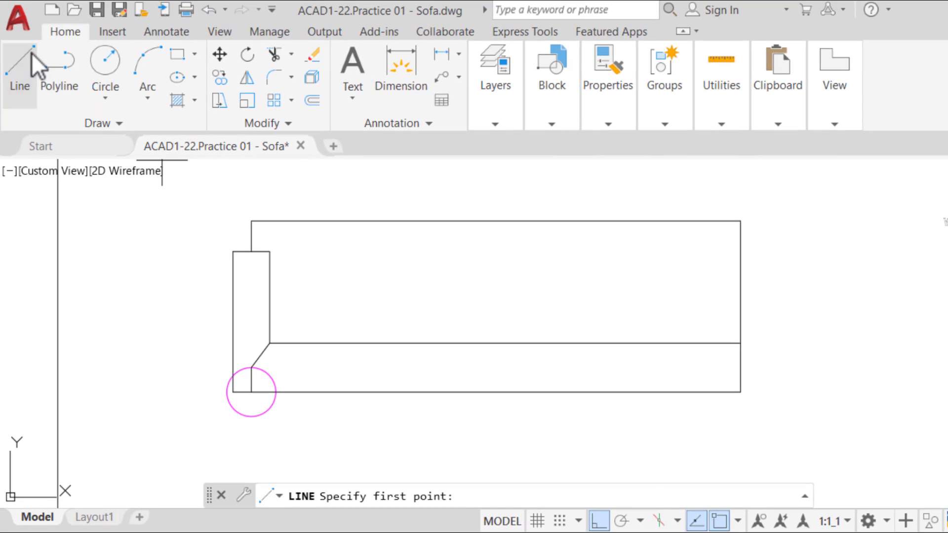
click(496, 220)
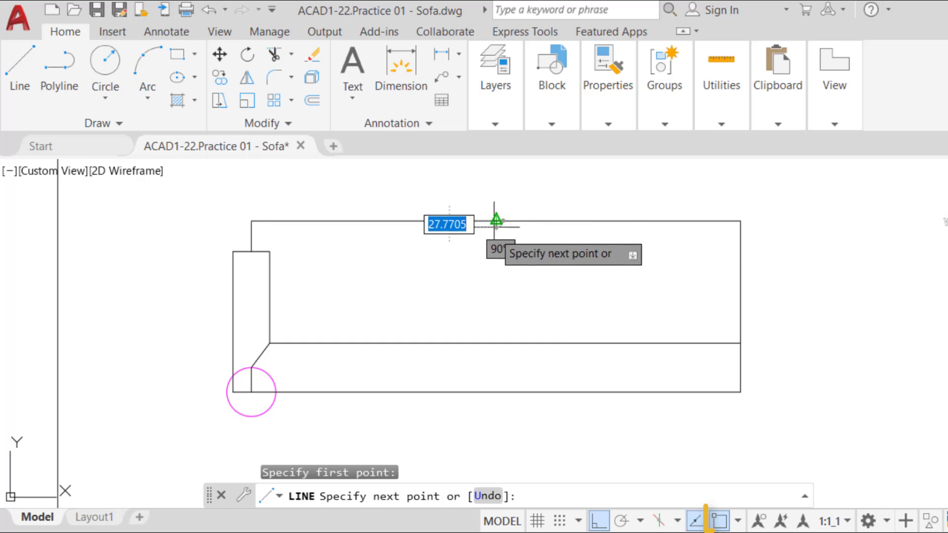
click(496, 391)
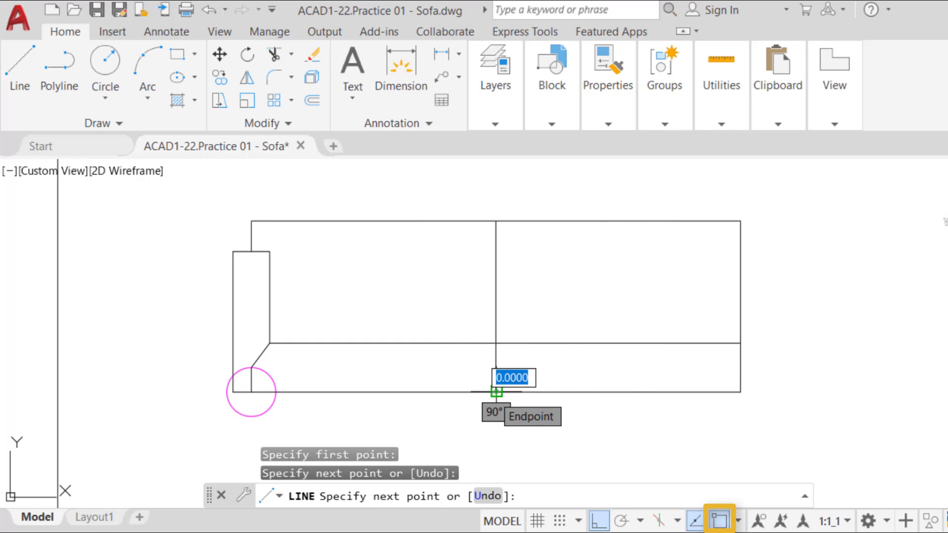
key(Escape)
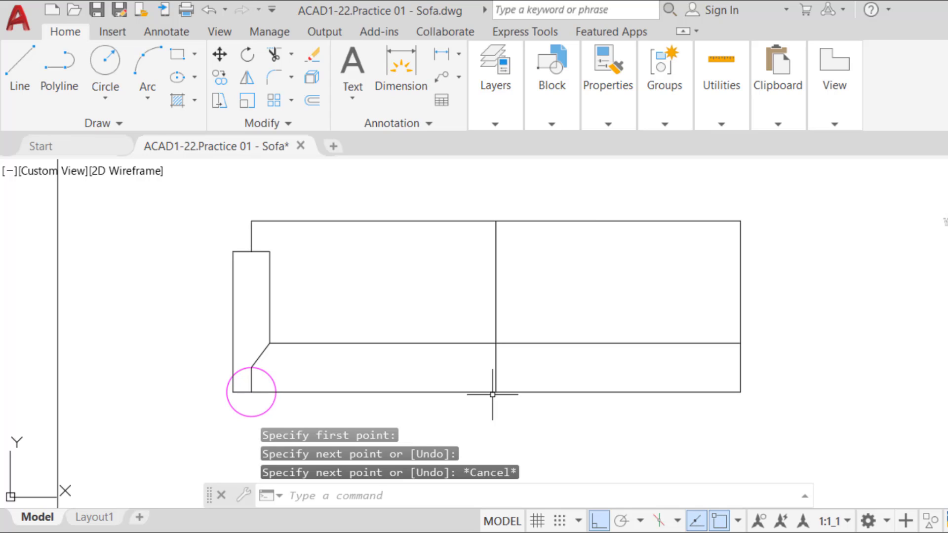
- Trim the top edge, seat line, bottom edge and right end line beyond the divider
click(275, 55)
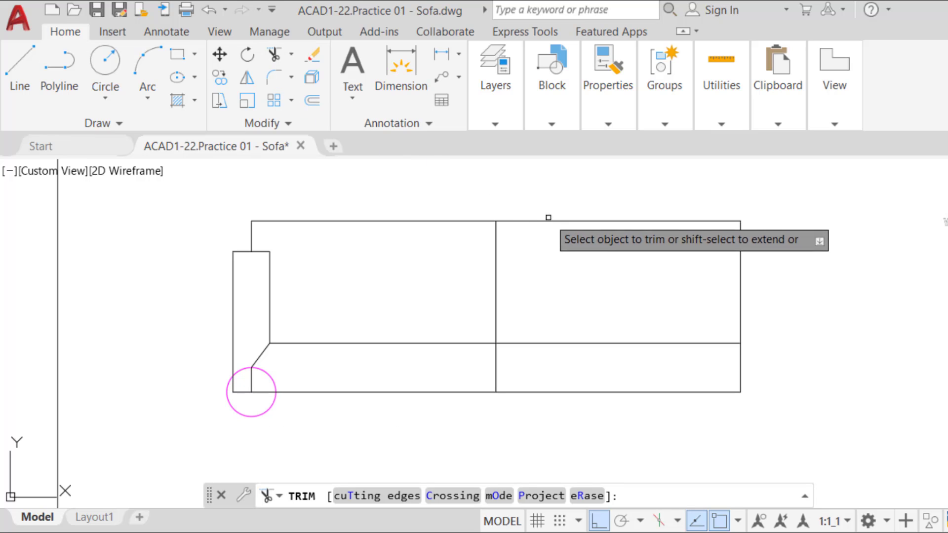
click(552, 220)
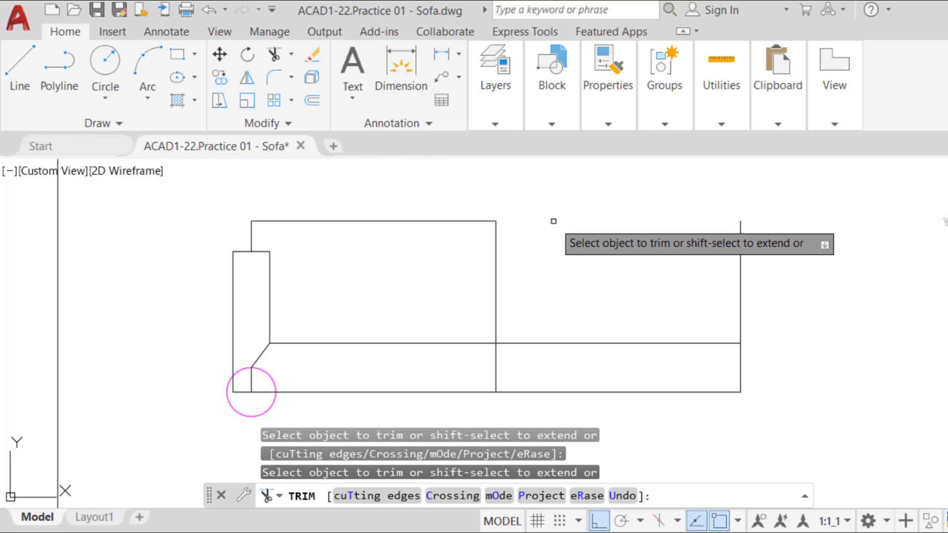
click(551, 343)
click(547, 392)
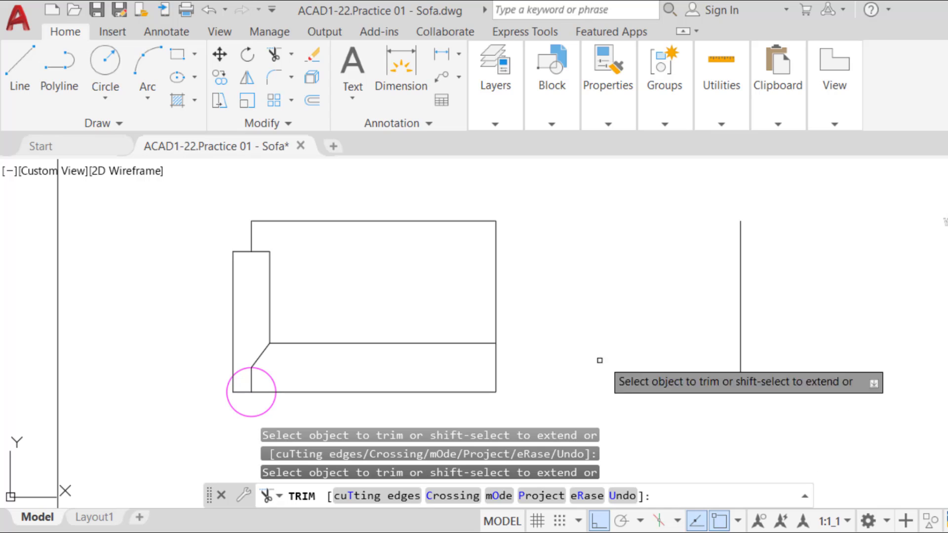
click(742, 290)
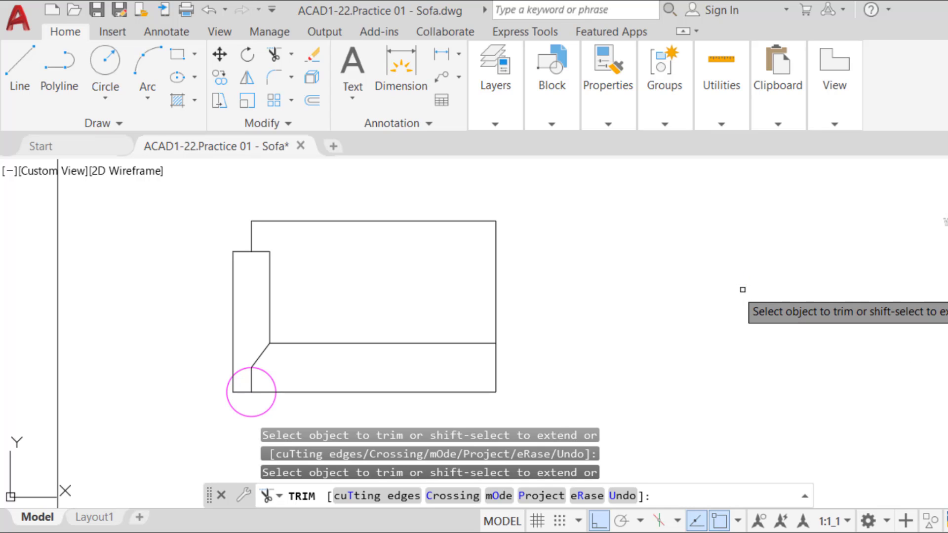
key(Escape)
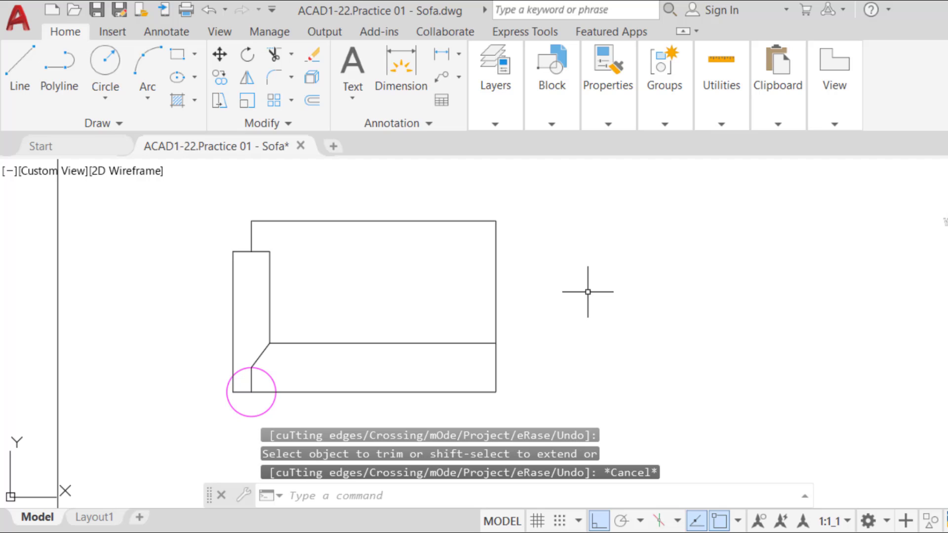
- Window-select the left half and mirror it about the vertical centre line, keeping the source
click(527, 419)
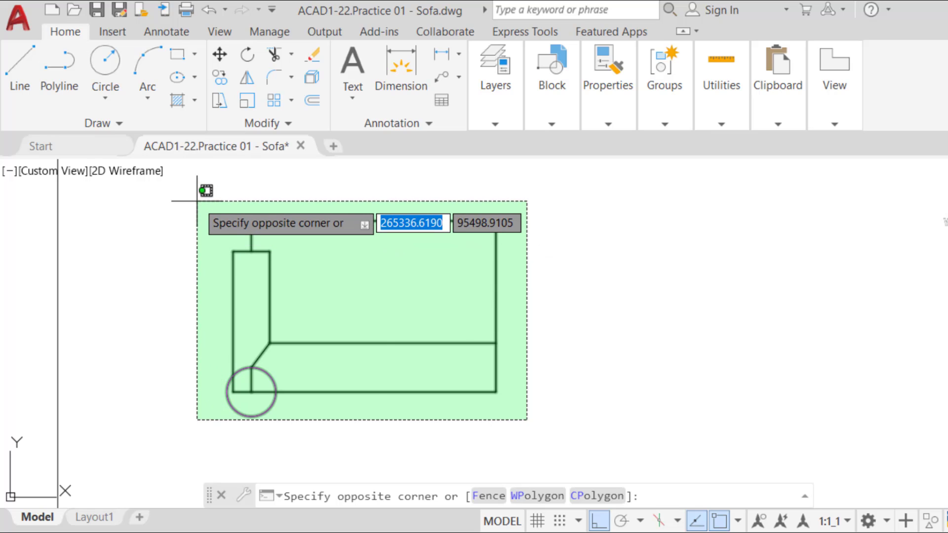
click(198, 201)
click(248, 80)
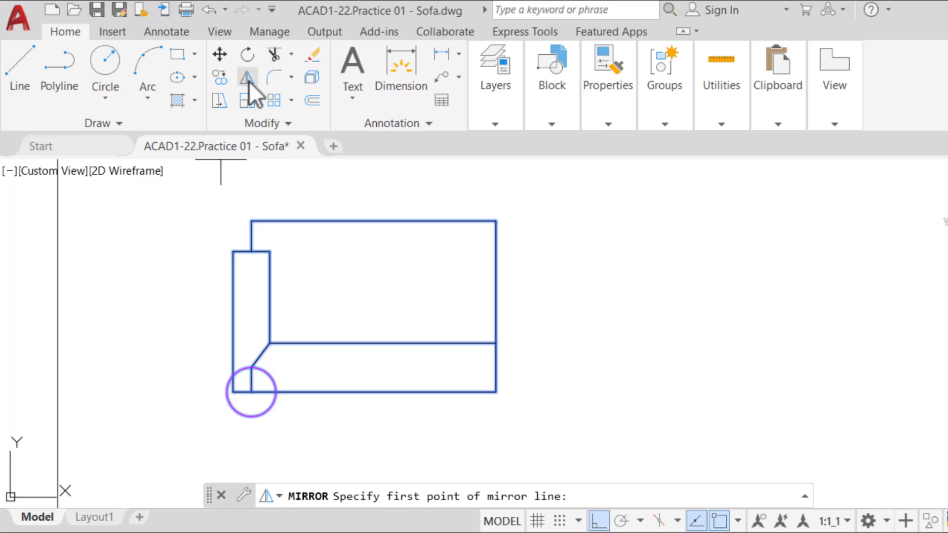
click(497, 221)
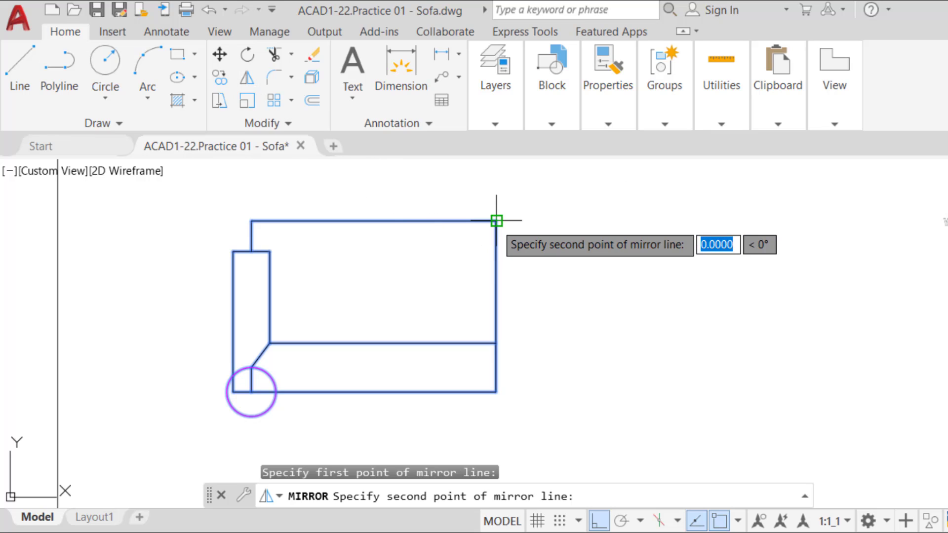
click(496, 392)
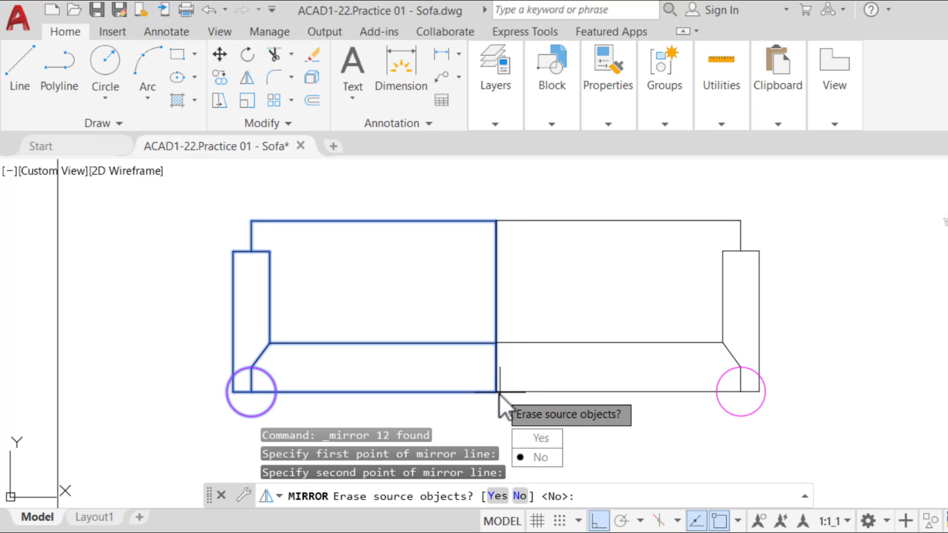
click(540, 457)
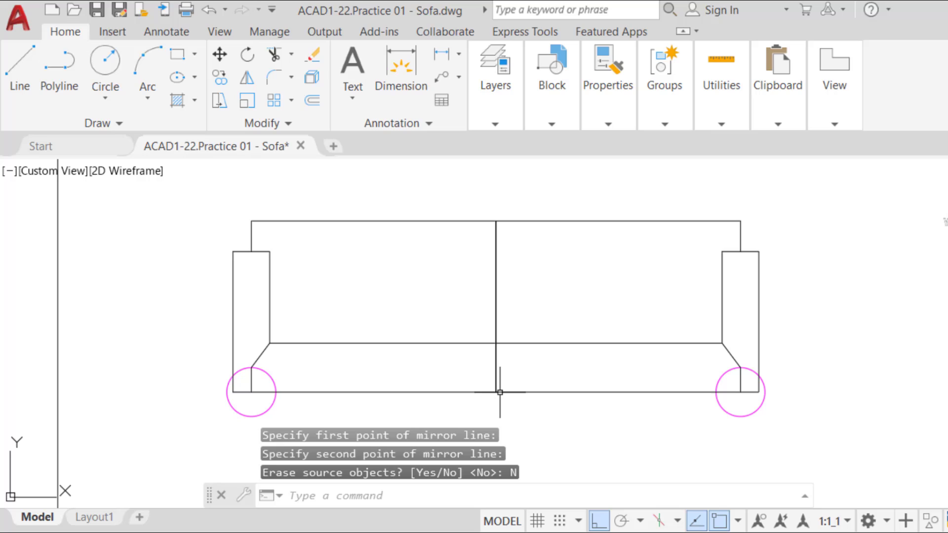
- Delete both overlapping vertical lines at the sofa's centre
click(496, 296)
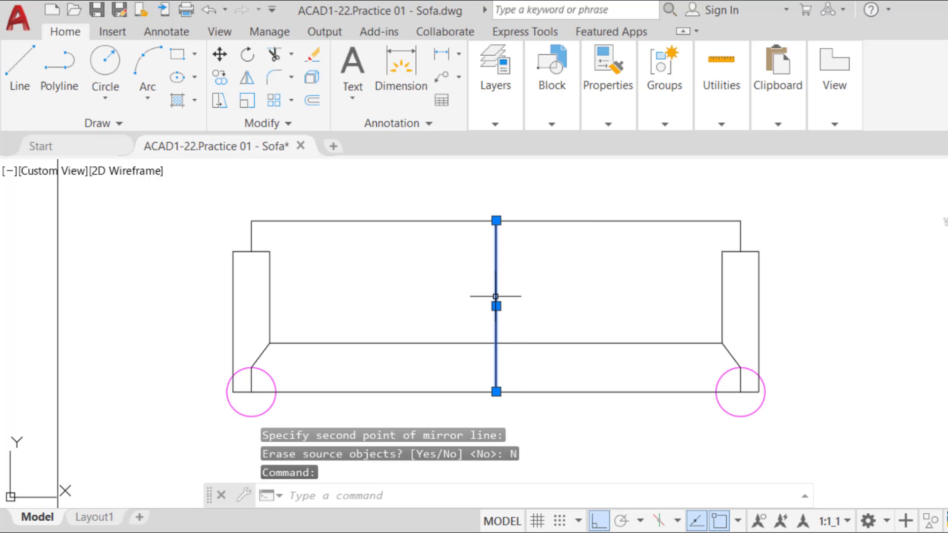
key(Delete)
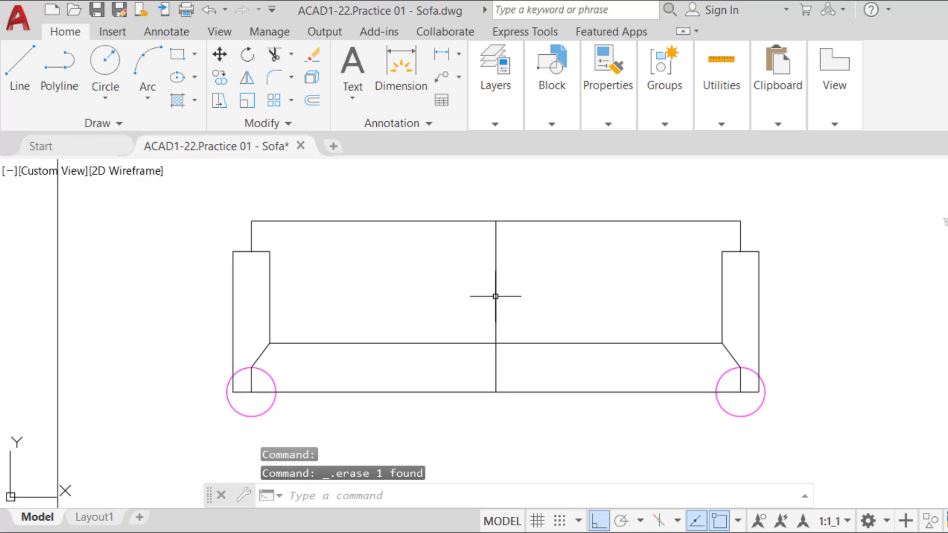
click(496, 296)
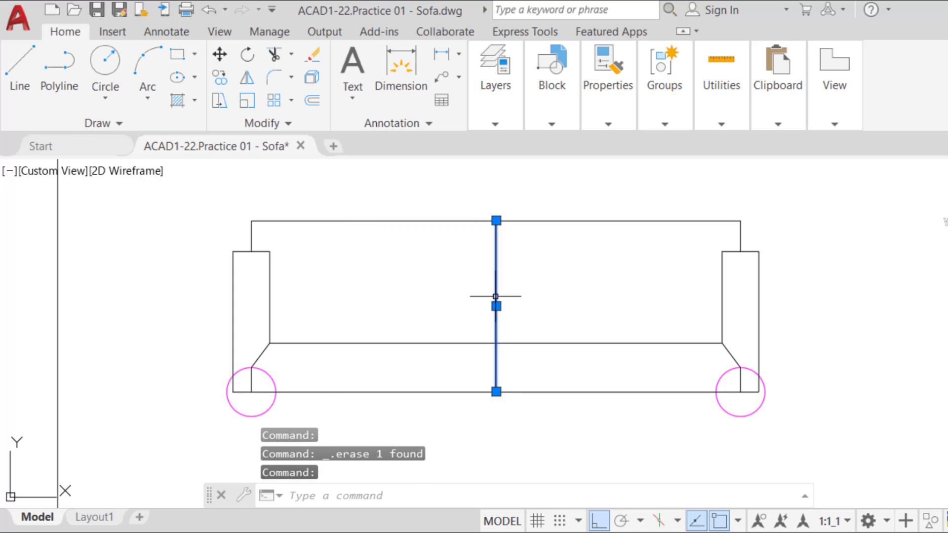
key(Delete)
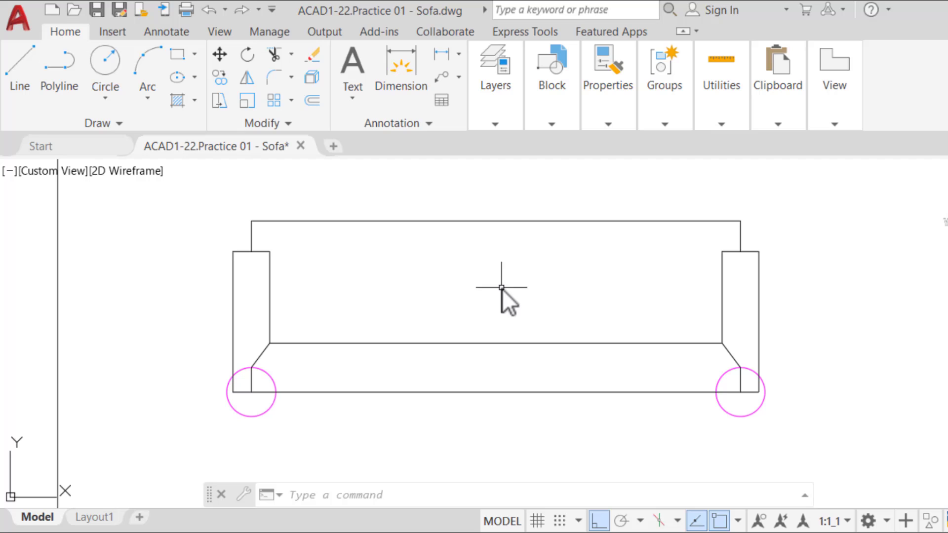
- Crossing-select both halves of the top back line and Join them into one line
click(552, 235)
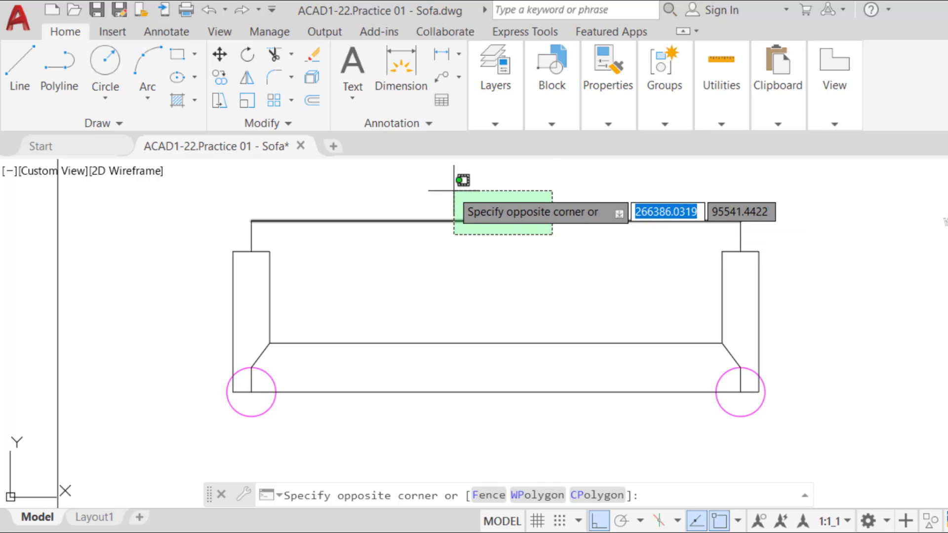
click(415, 180)
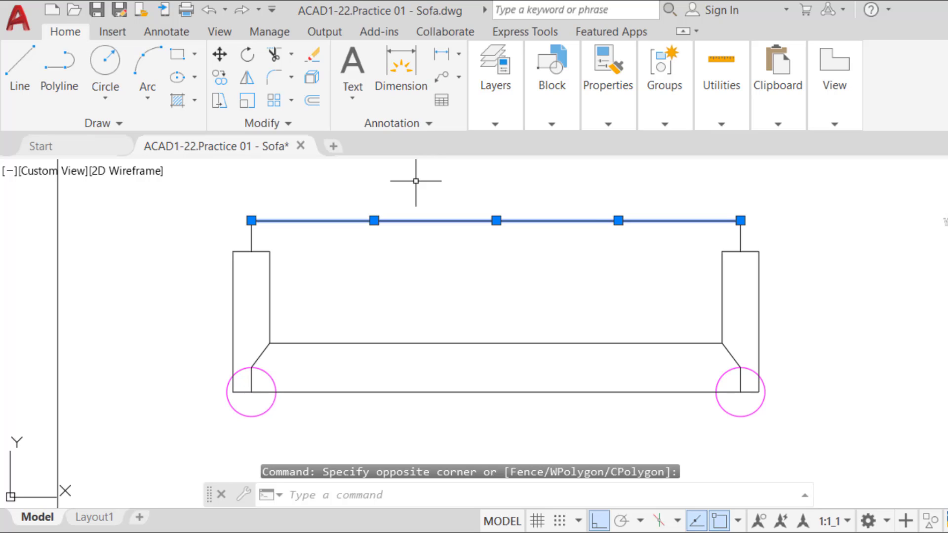
click(274, 126)
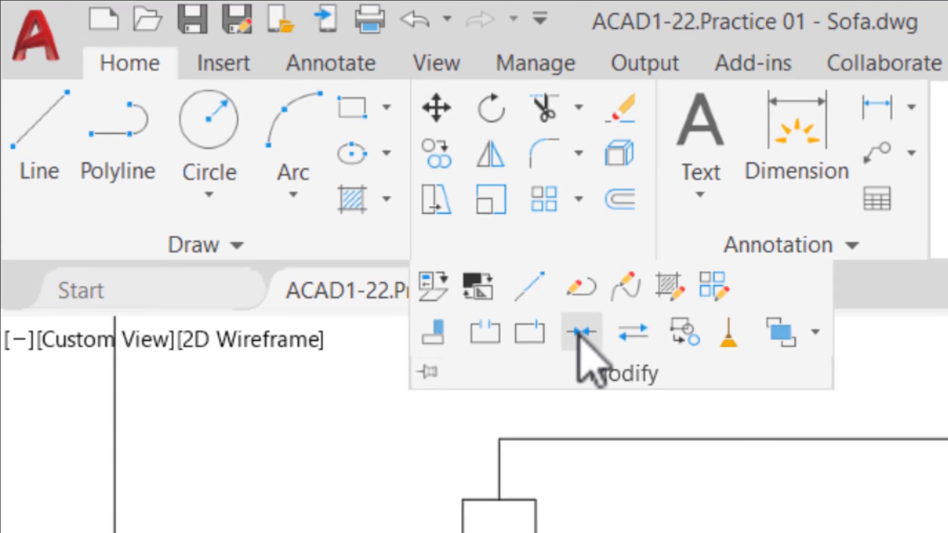
click(581, 332)
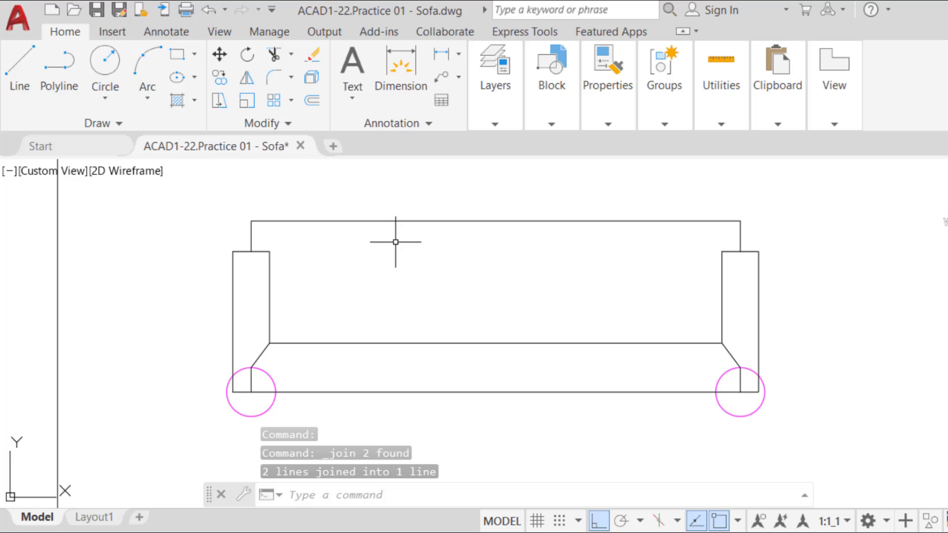
- Scale all 21 sofa objects from the lower-left corner, using the top back line as reference length 2100
click(253, 103)
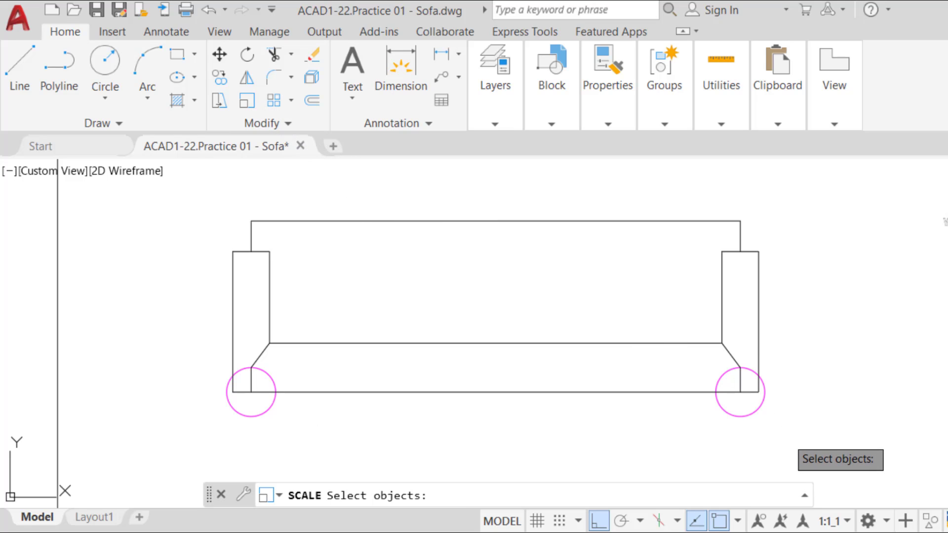
click(787, 438)
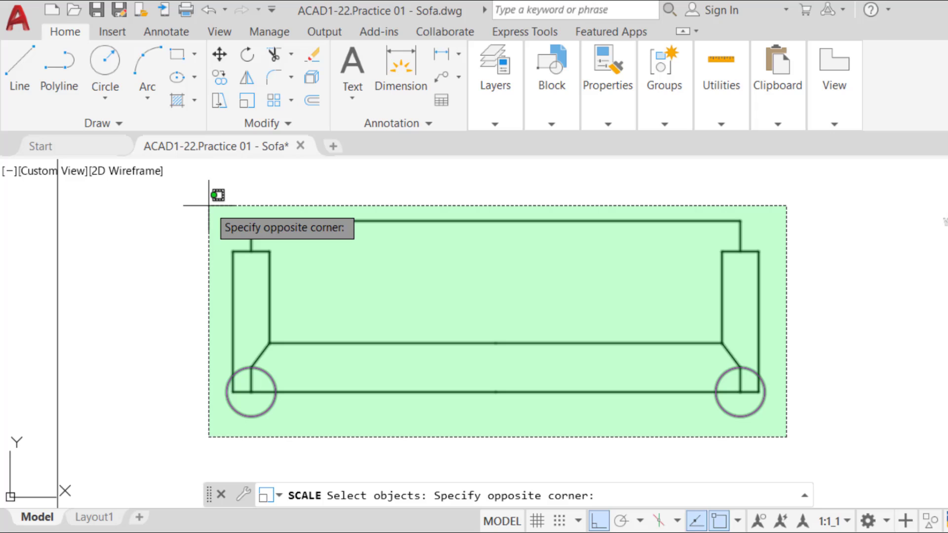
click(209, 205)
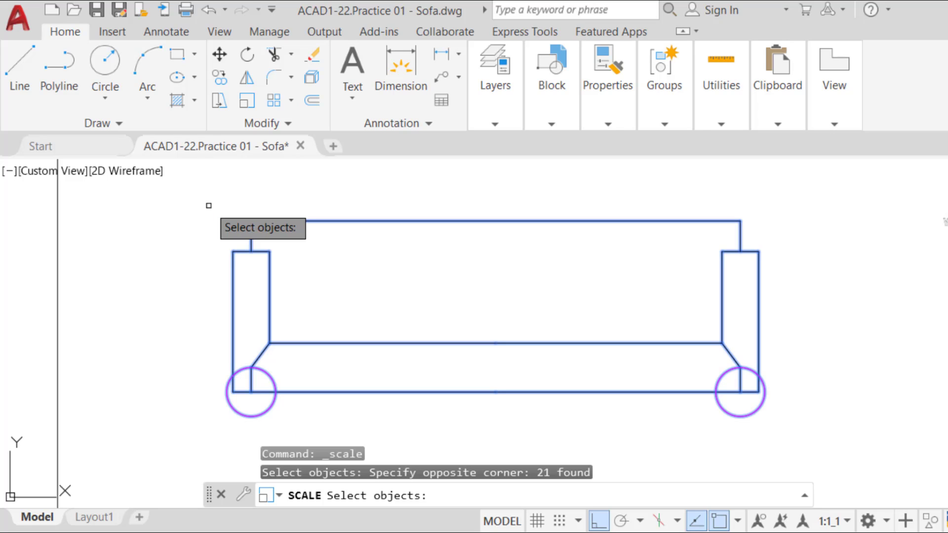
key(Return)
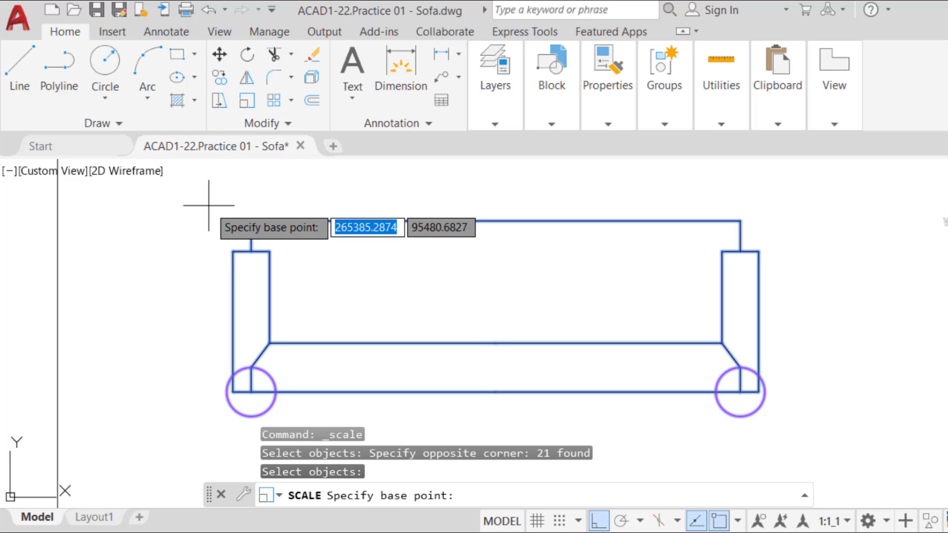
click(251, 391)
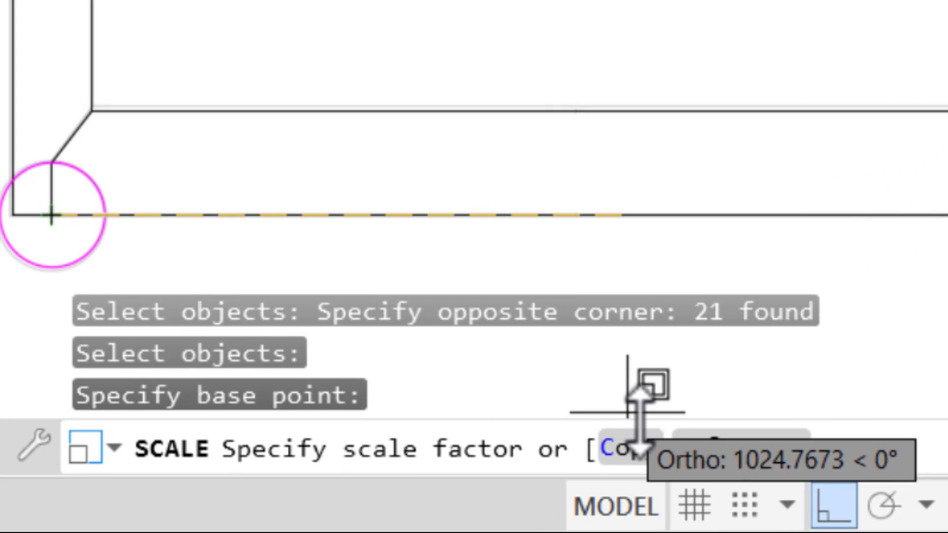
click(705, 447)
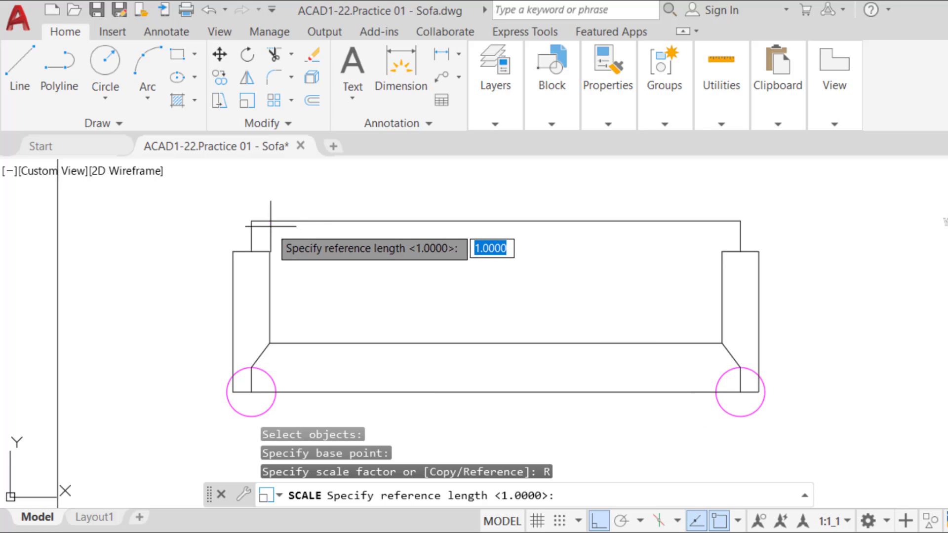
click(251, 221)
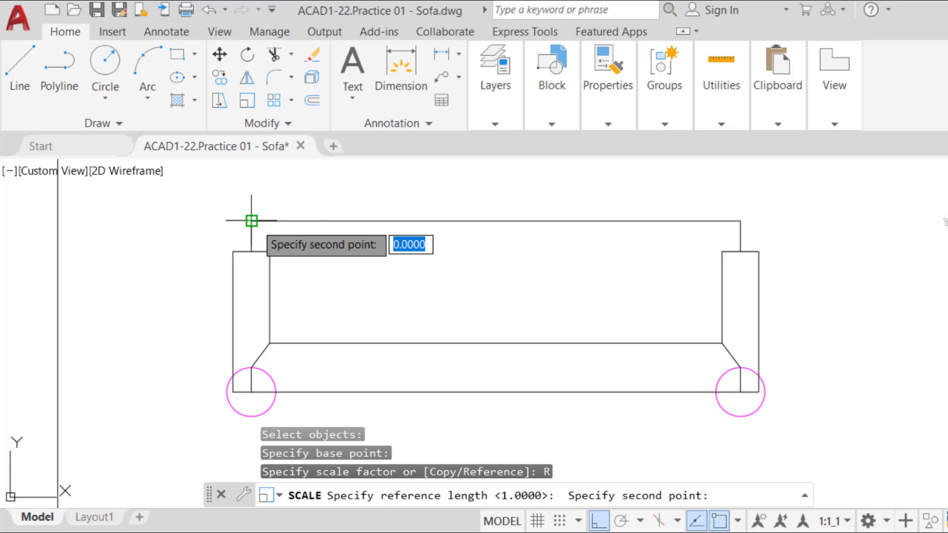
click(740, 221)
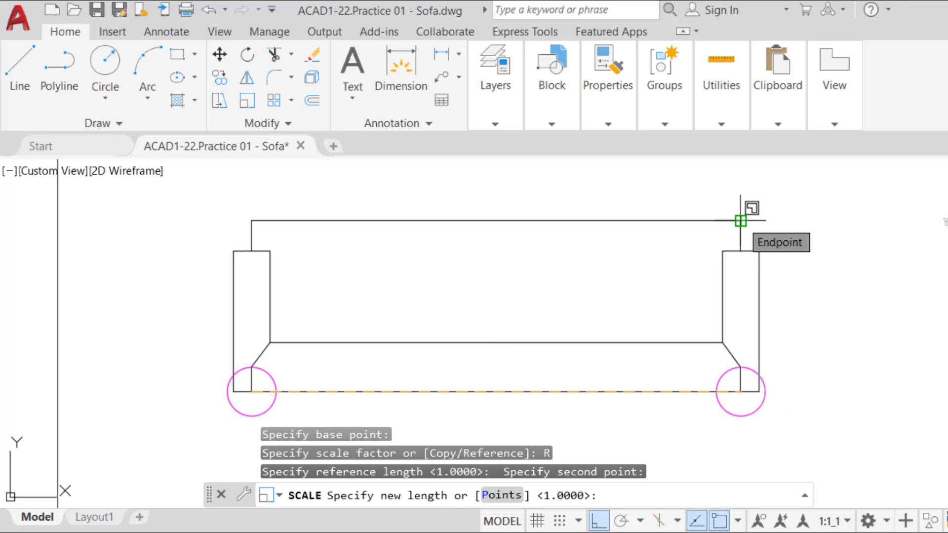
text(2100)
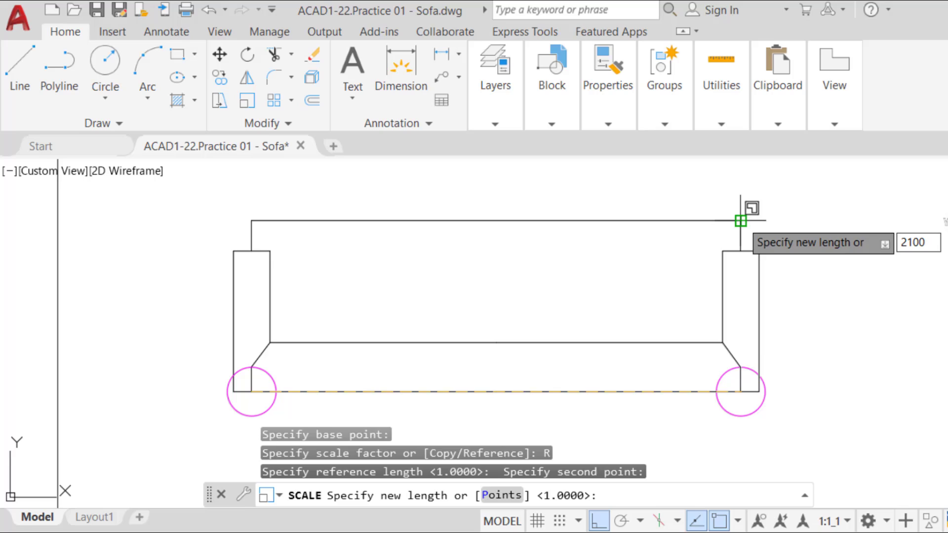
key(Return)
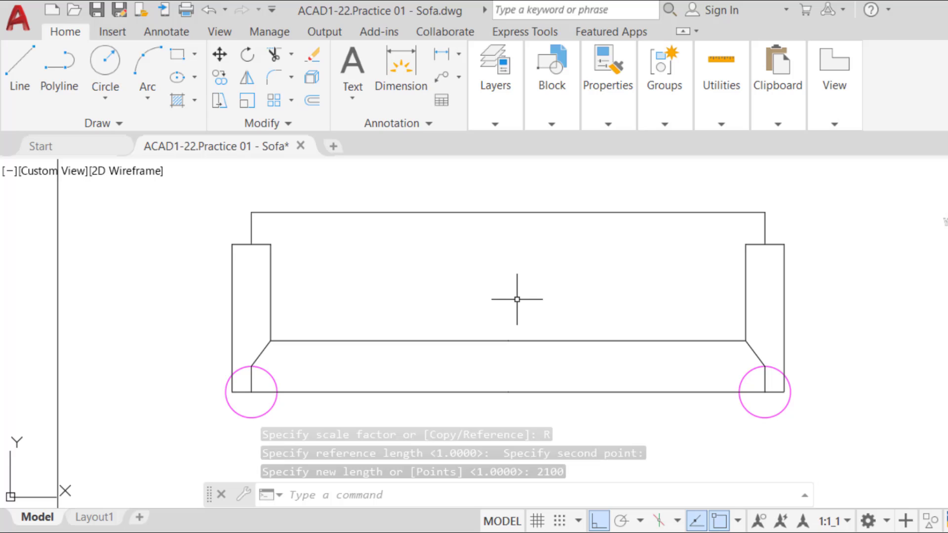
- Offset the back's left edge 700 units to the right to create a divider line
click(314, 103)
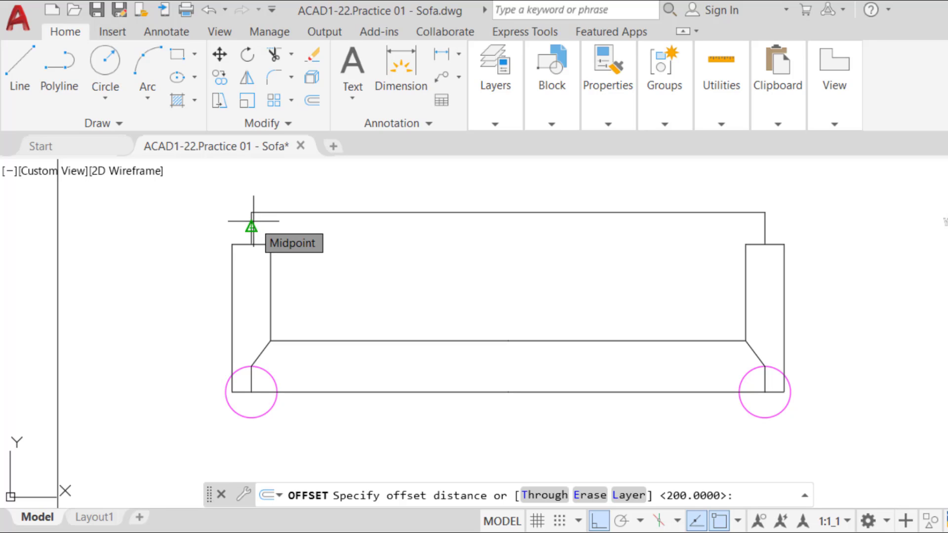
text(700)
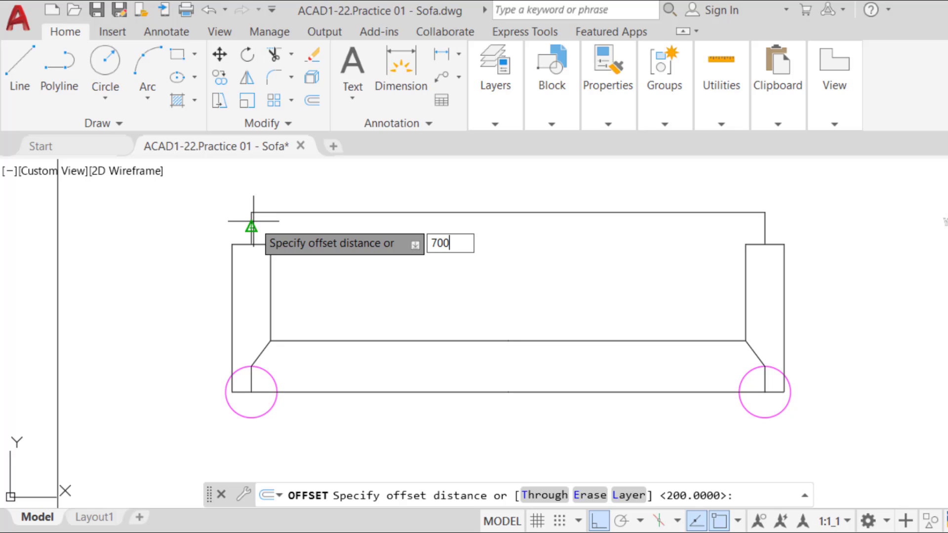
key(Return)
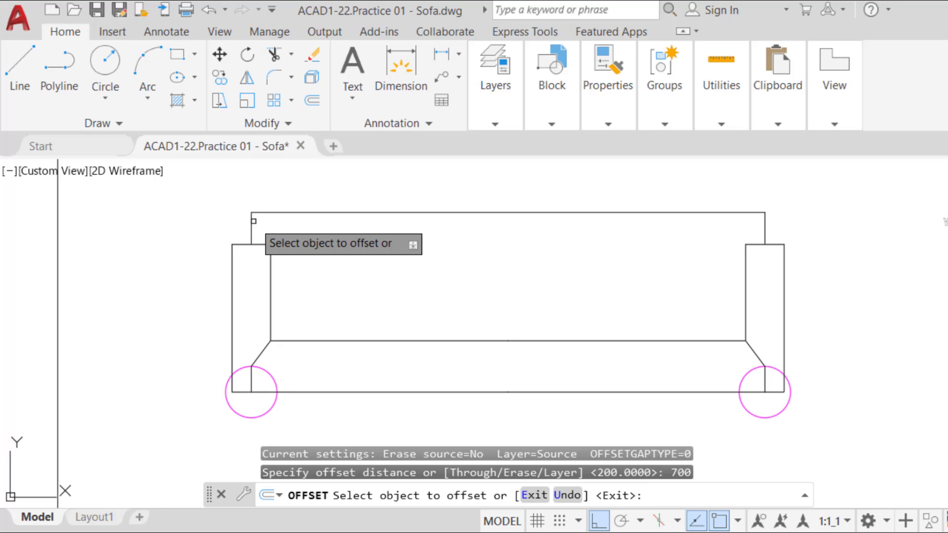
click(252, 221)
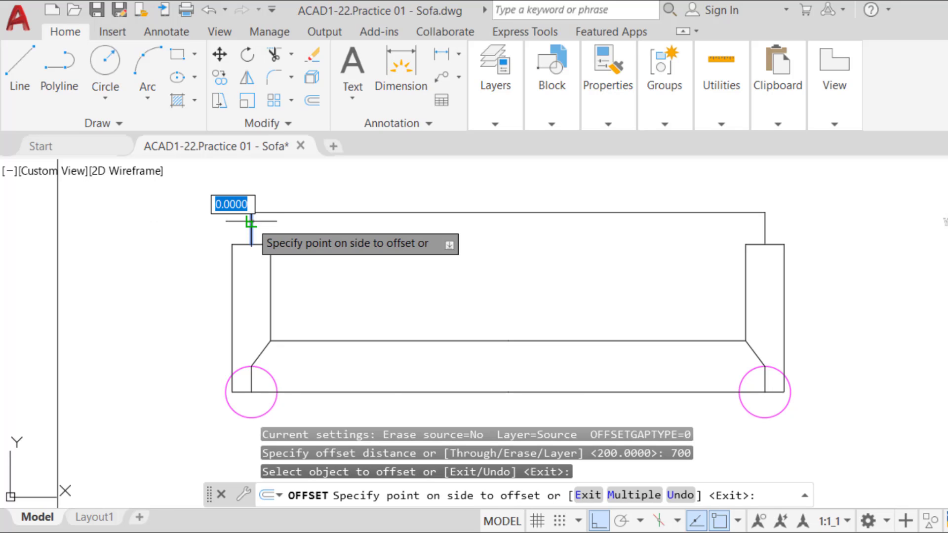
click(321, 220)
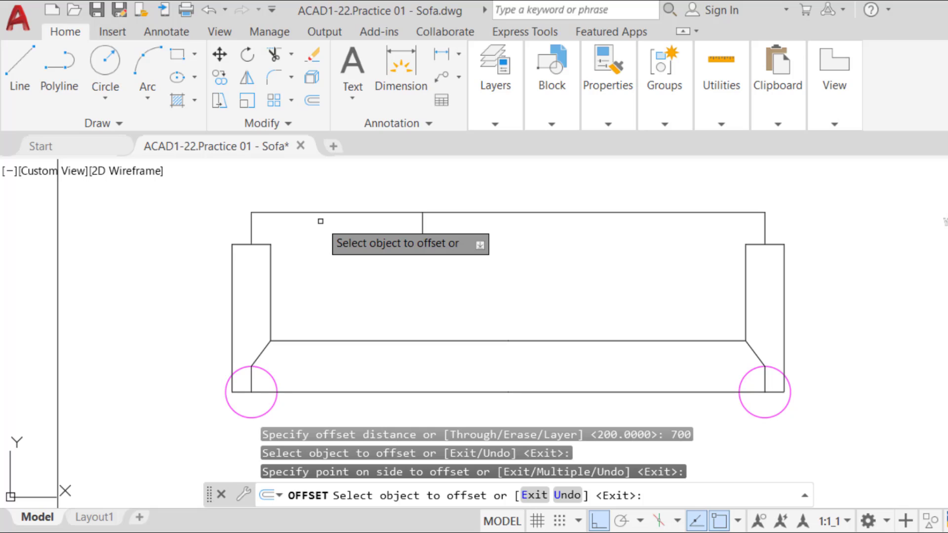
key(Escape)
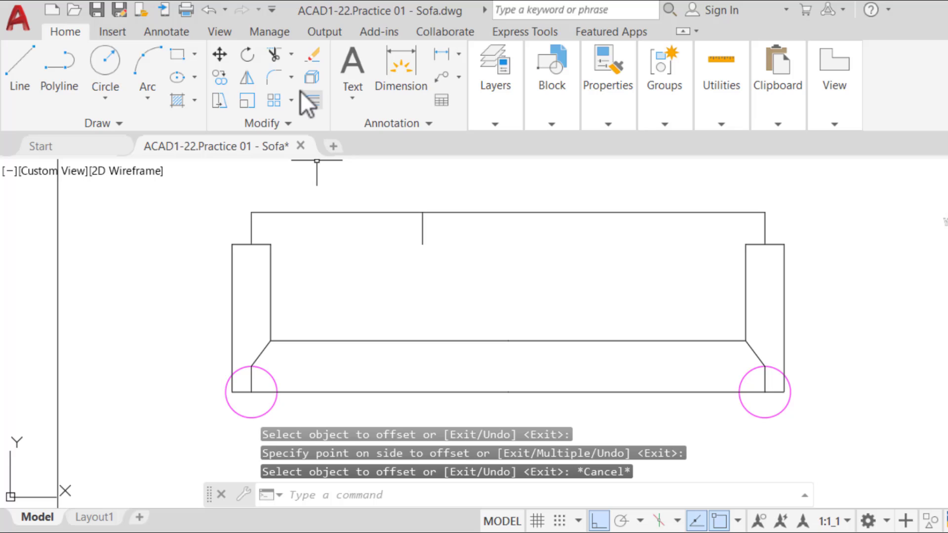
- Extend the short back line down to the seat line with Extend
click(292, 58)
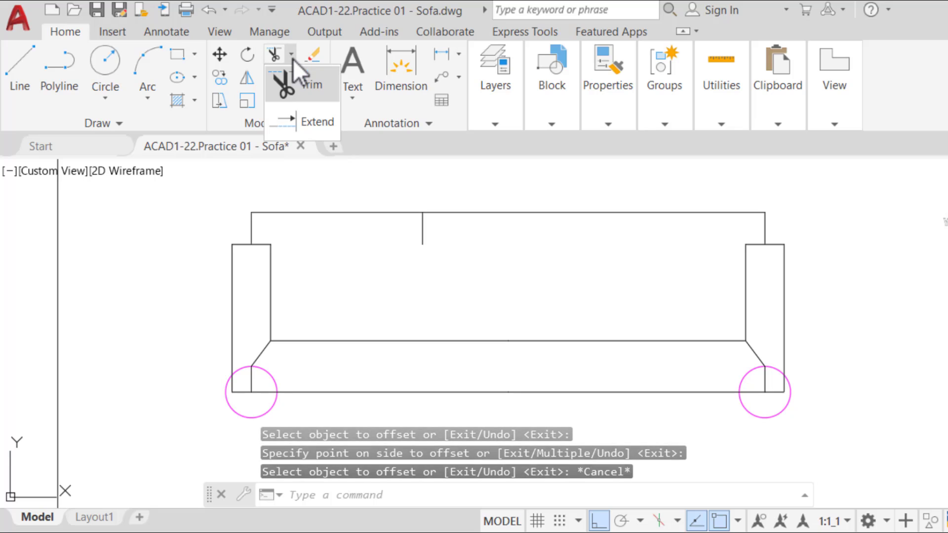
click(306, 120)
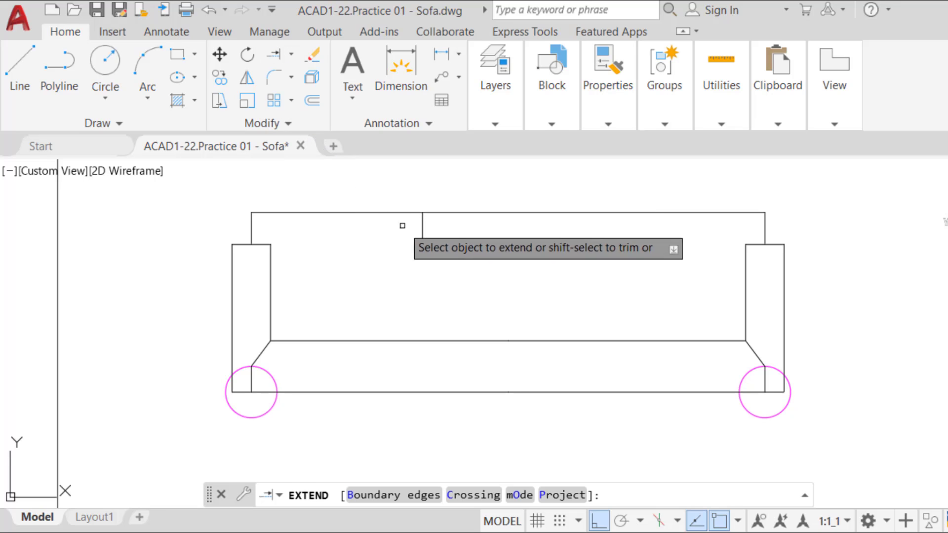
click(421, 238)
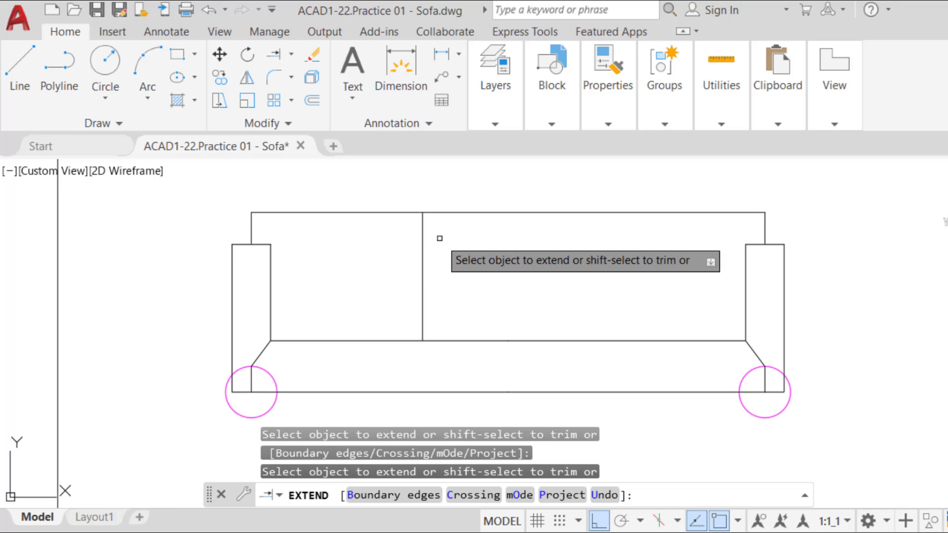
key(Escape)
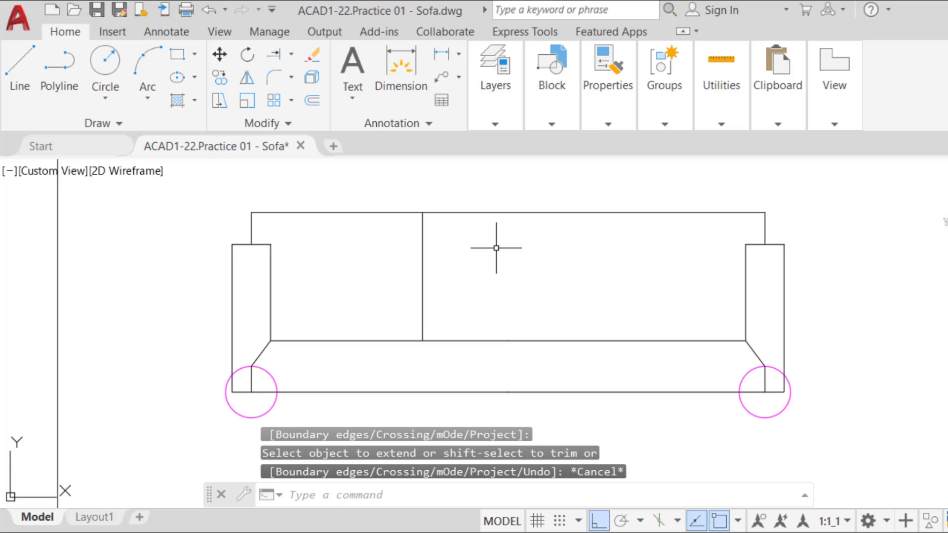
- Offset the first seat divider 700 units to the right as the second divider
click(314, 99)
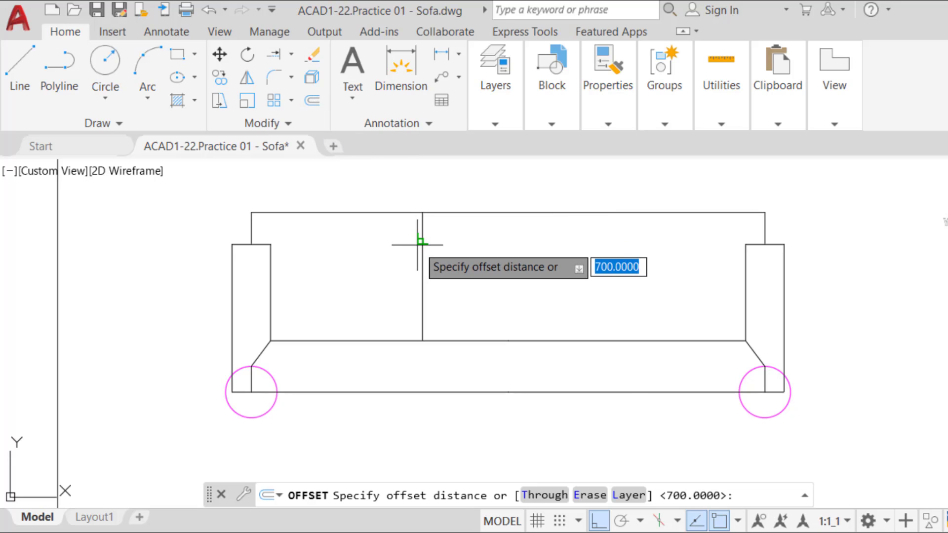
key(Return)
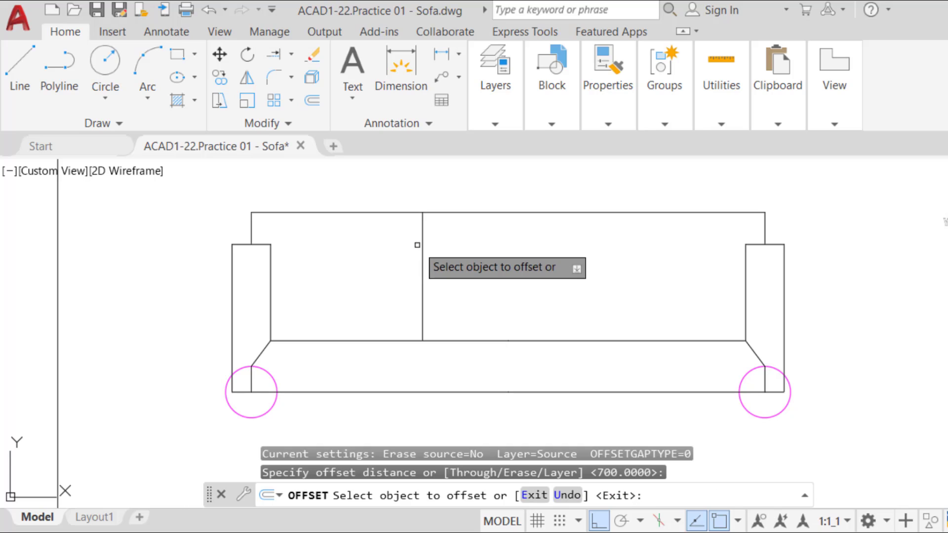
click(422, 246)
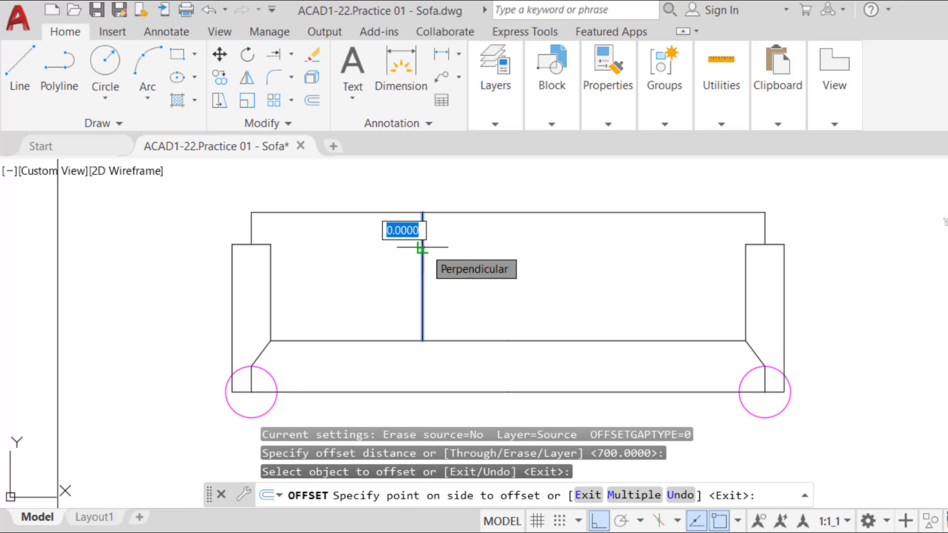
click(507, 255)
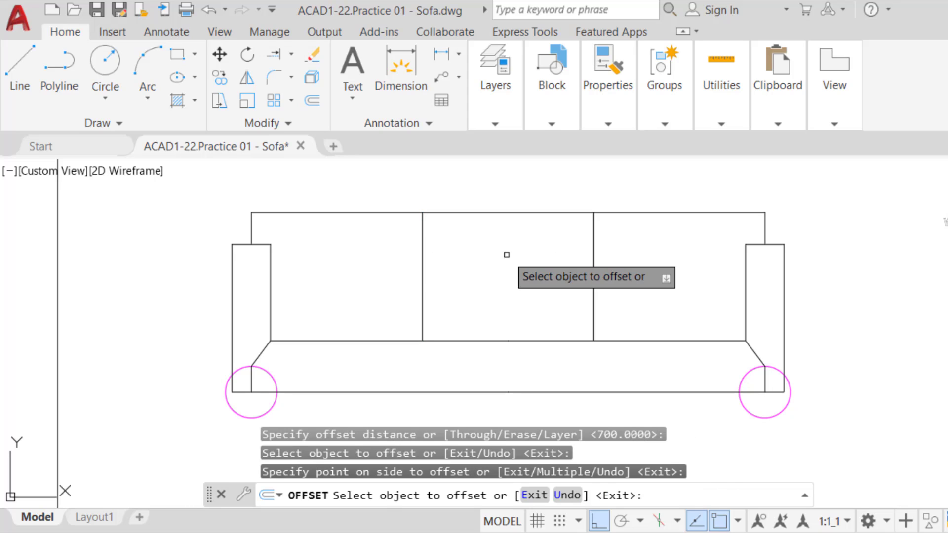
key(Escape)
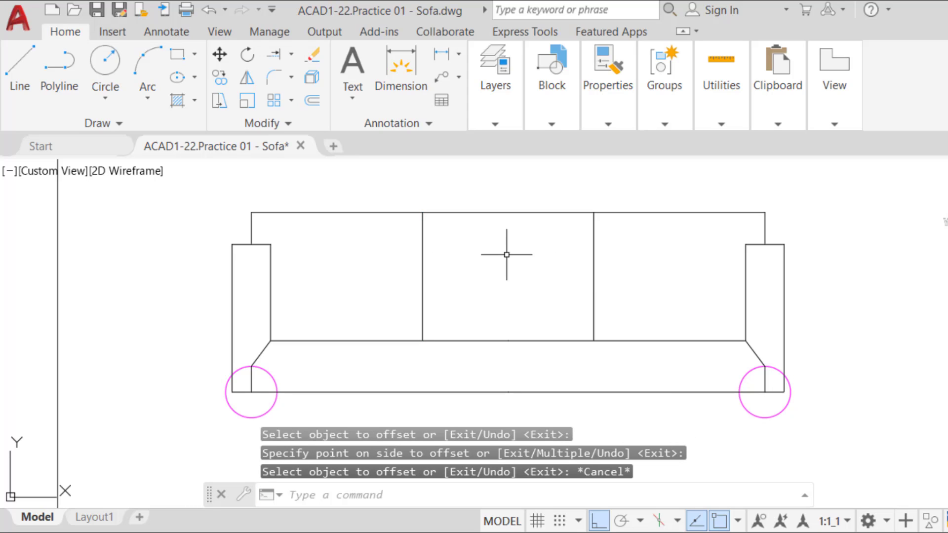
- Delete the left and right magenta reference circles at the sofa's front corners
click(278, 384)
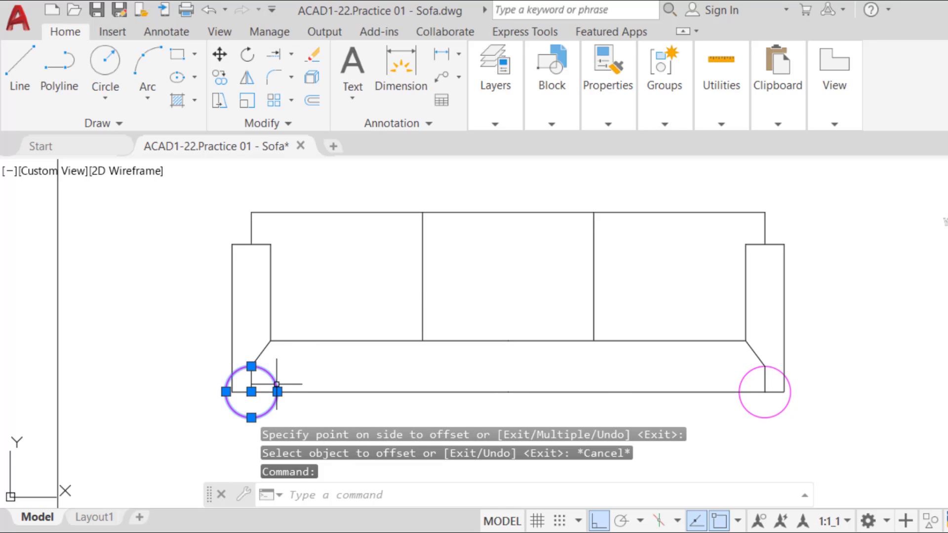
key(Delete)
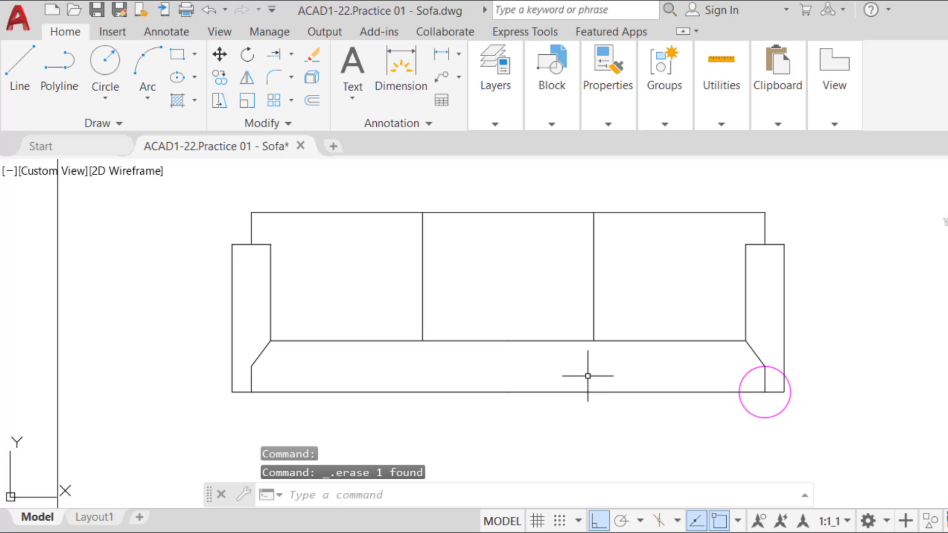
click(745, 380)
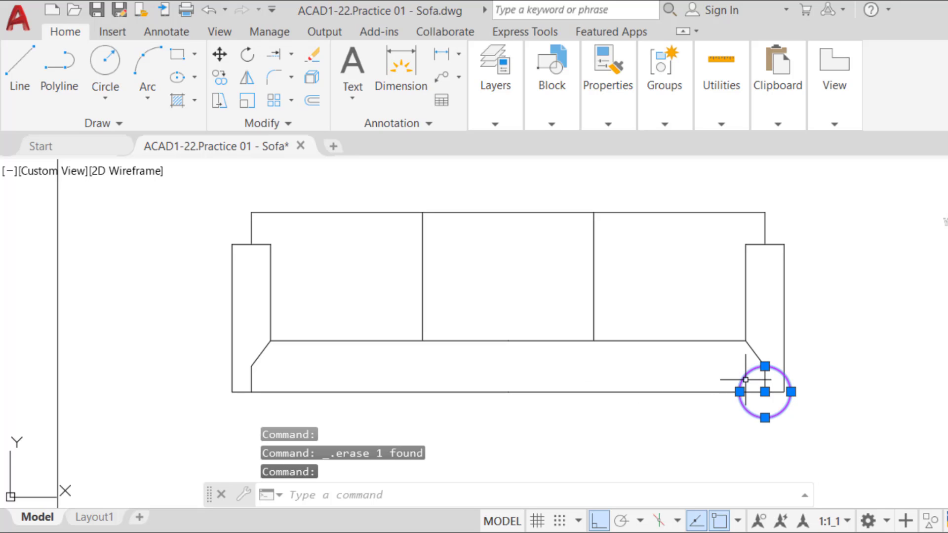
key(Delete)
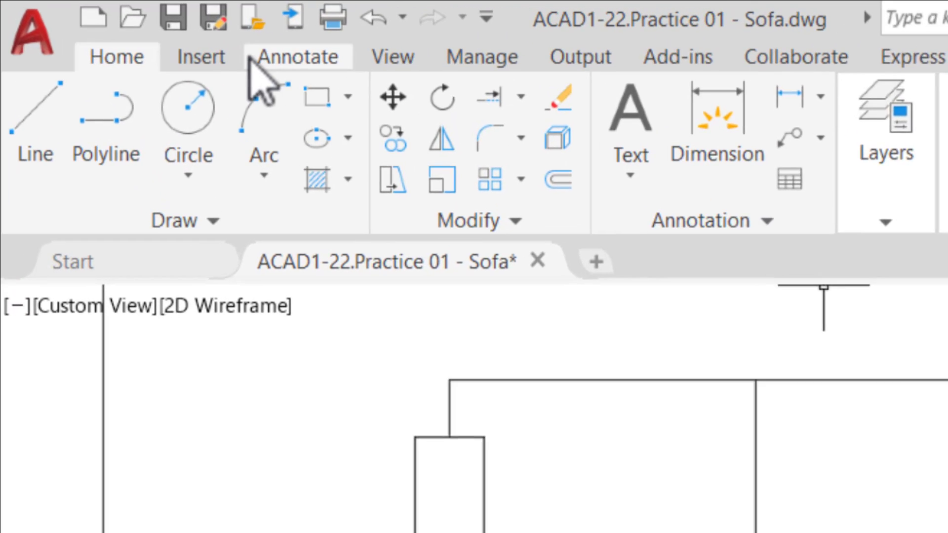
- Create a new block named 'Sofa Full' from the Insert tab and go to pick its base point
click(225, 57)
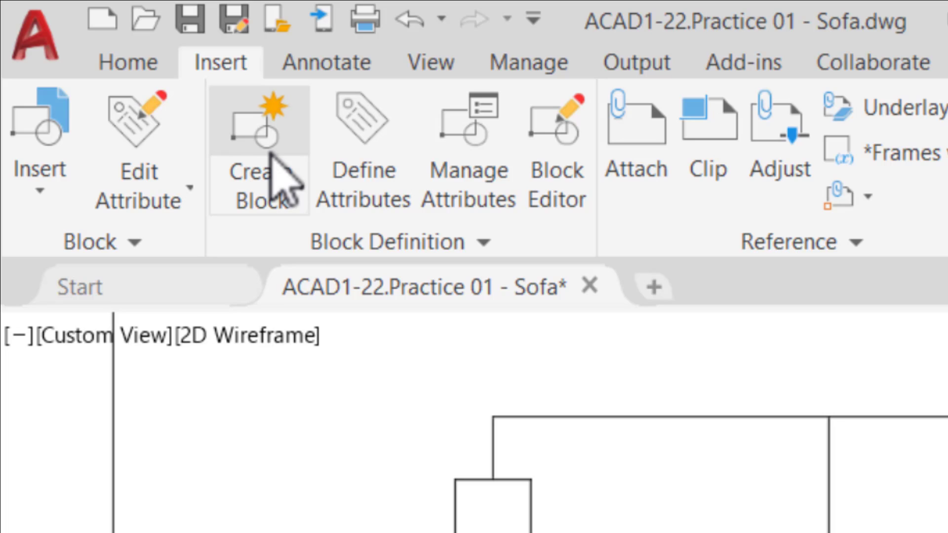
click(271, 157)
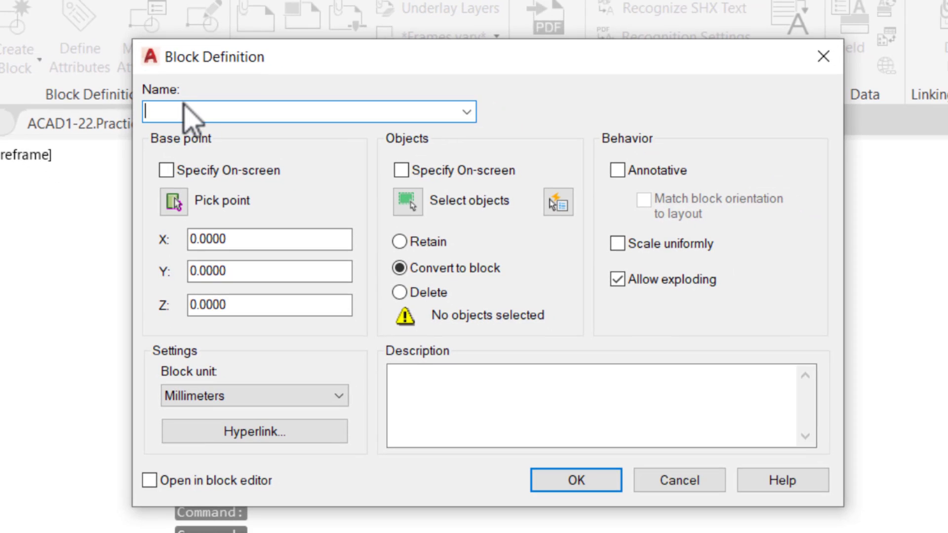
text(S)
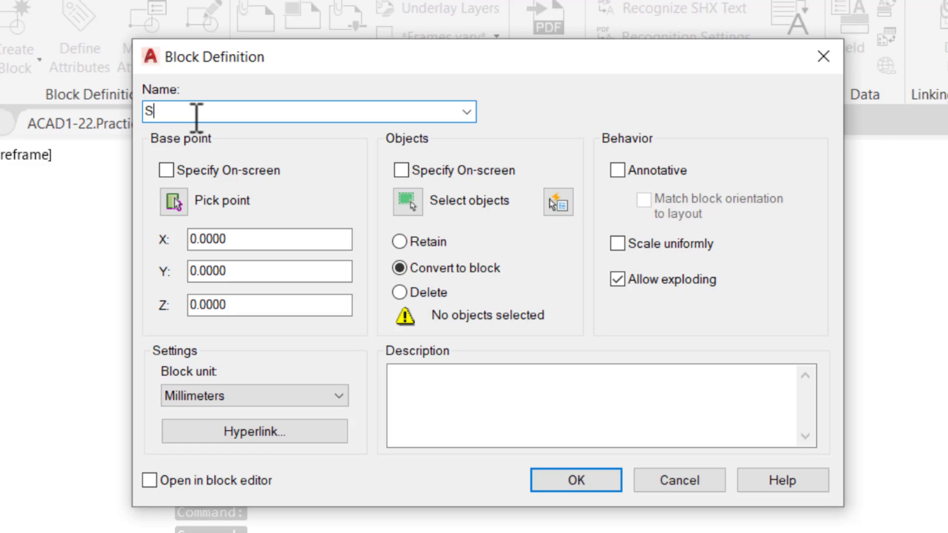
text(ofa )
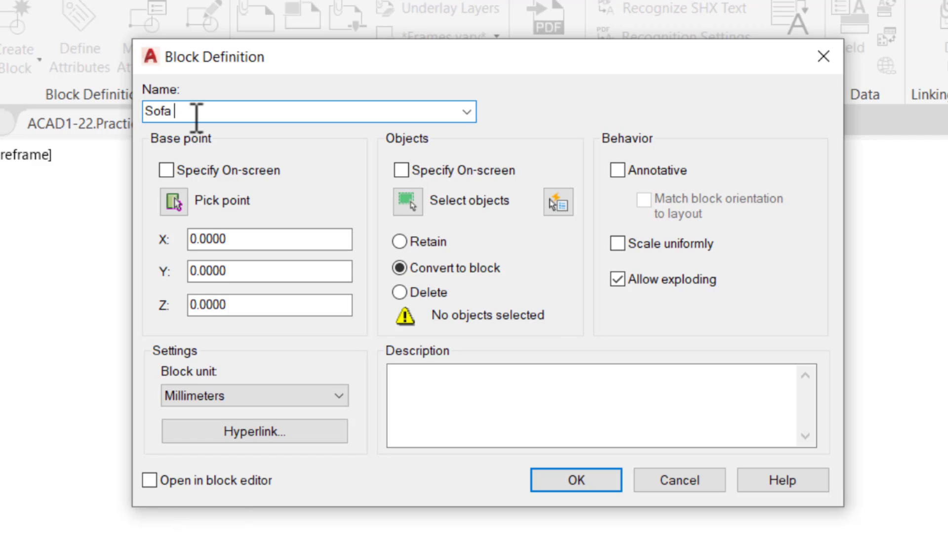
text(Full)
click(172, 197)
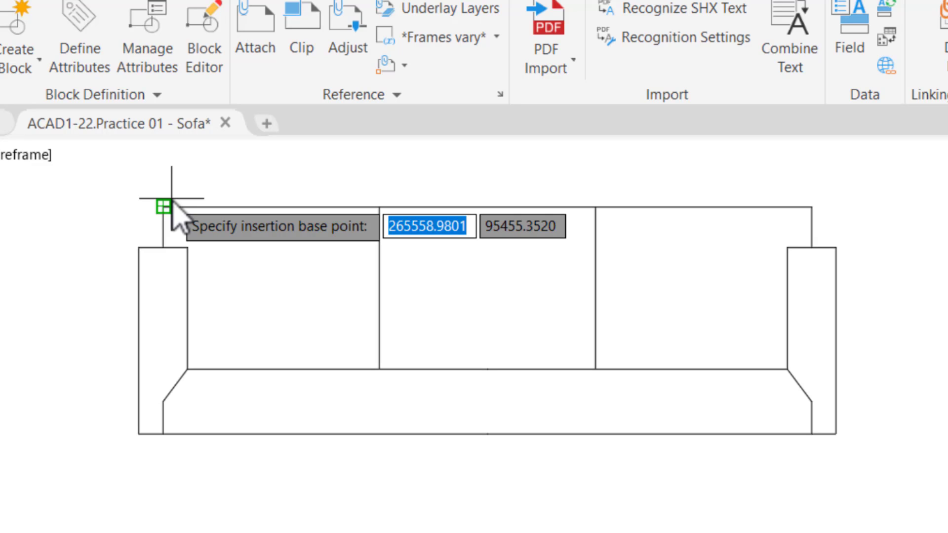
- Set the block's base point on the sofa and window-select all 21 sofa objects for it
click(139, 433)
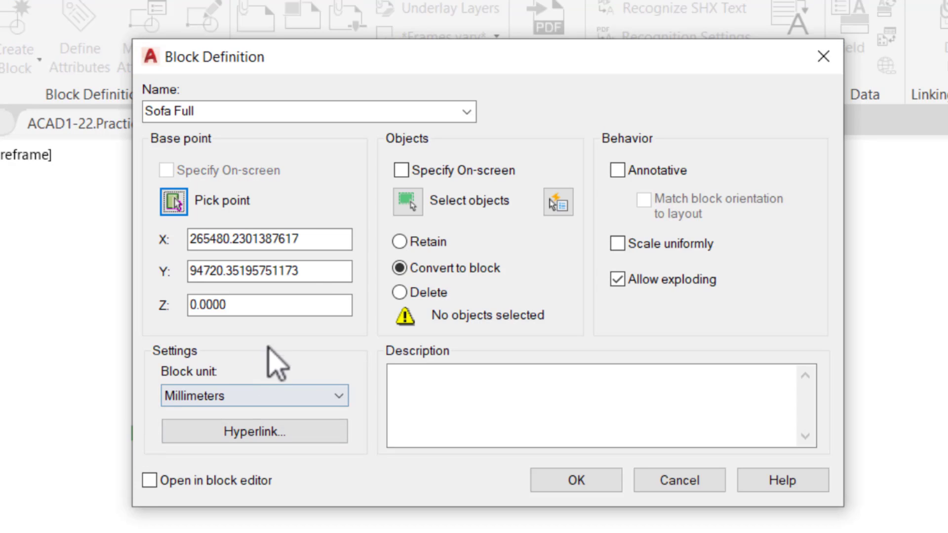
click(403, 202)
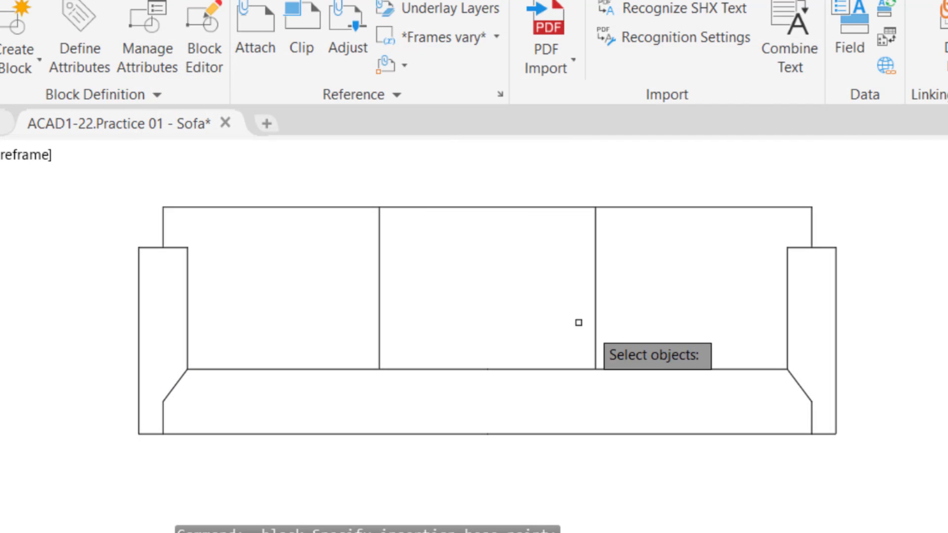
click(872, 469)
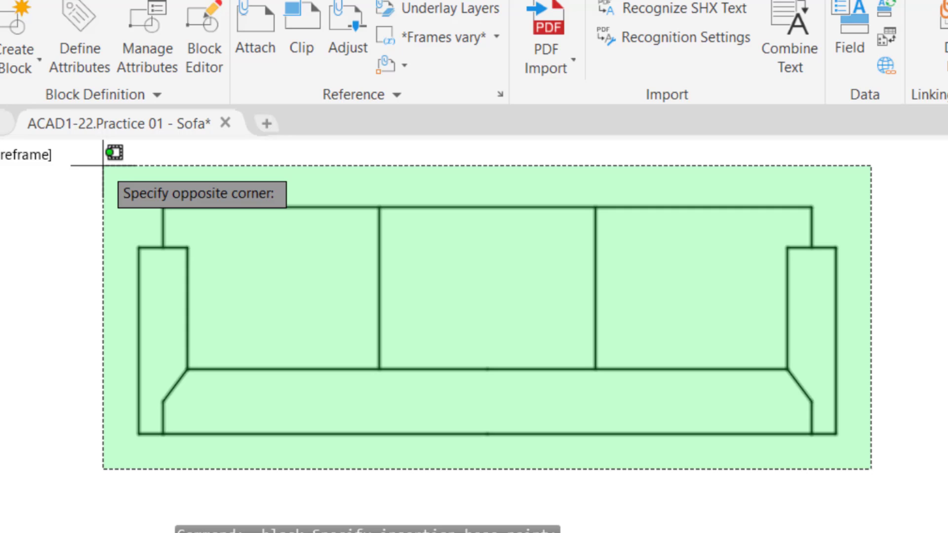
click(104, 165)
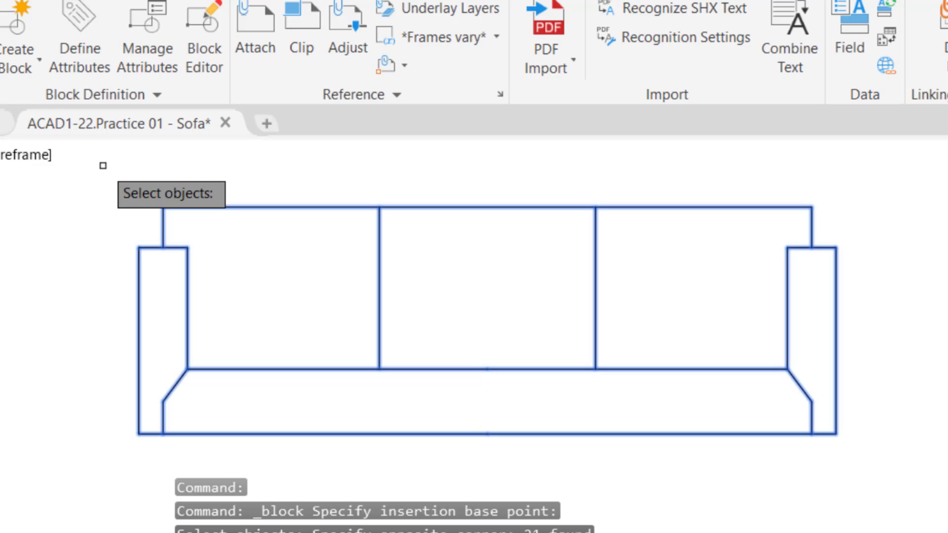
key(Return)
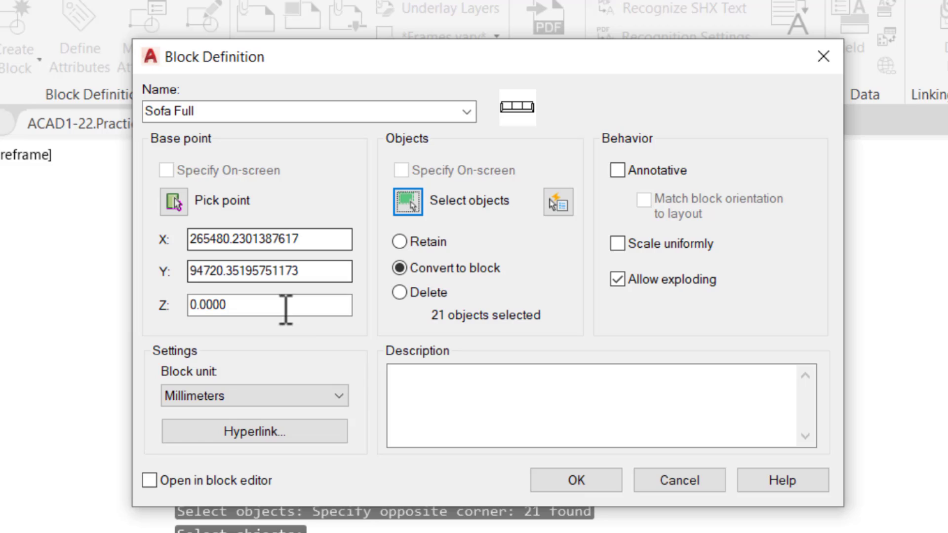
click(557, 476)
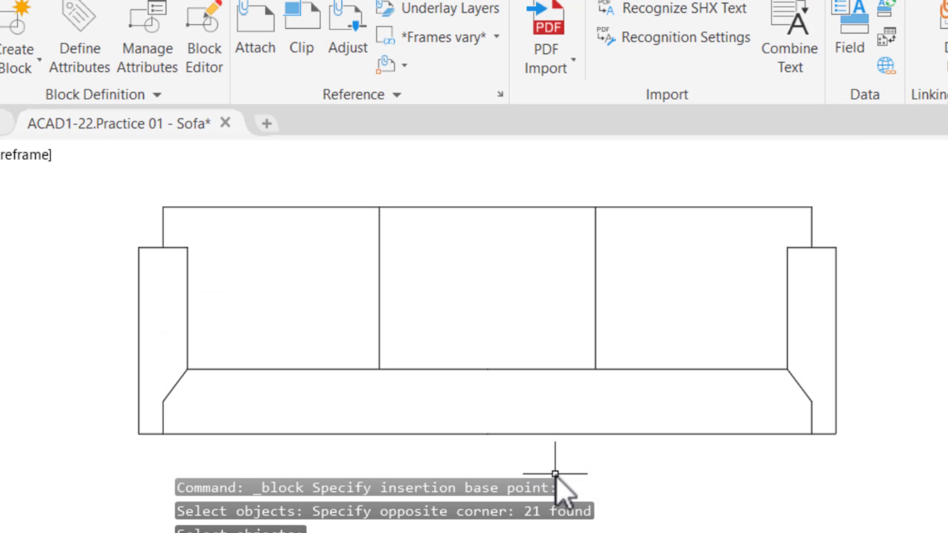